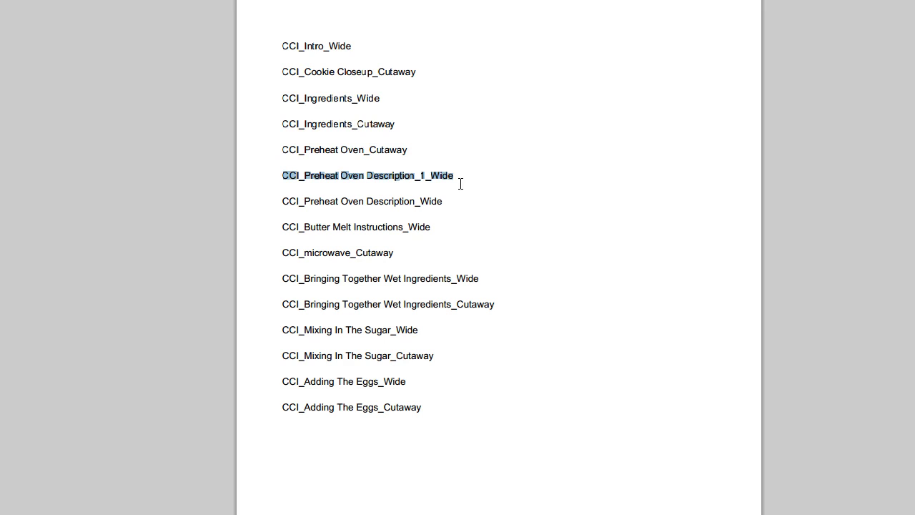
Highlight the two Preheat Oven Description wide-shot names in the shot list to identify the next clips.
drag(283, 202, 544, 210)
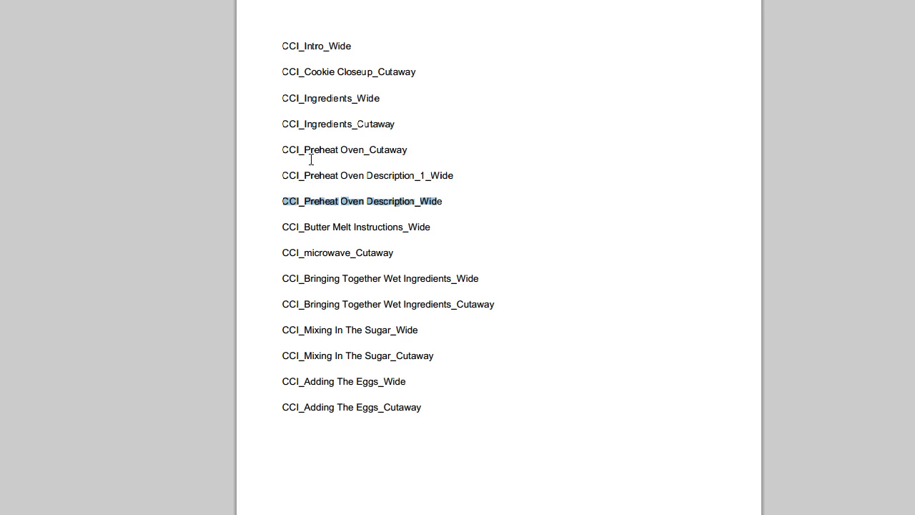
drag(276, 173, 464, 171)
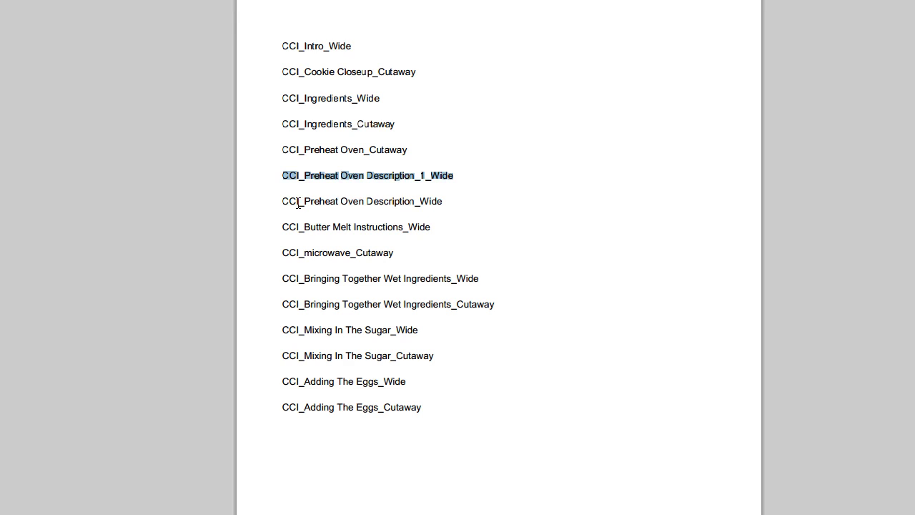
drag(285, 202, 484, 200)
click(565, 231)
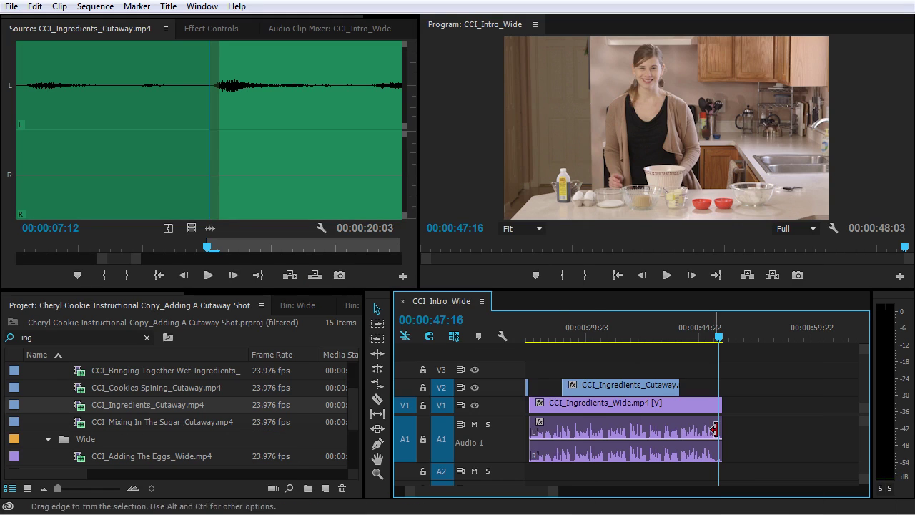
Clear the project search filter and preview CCI_Preheat Oven Description_1_Wide.mp4 in the Source monitor.
scroll(90, 414, down, 3)
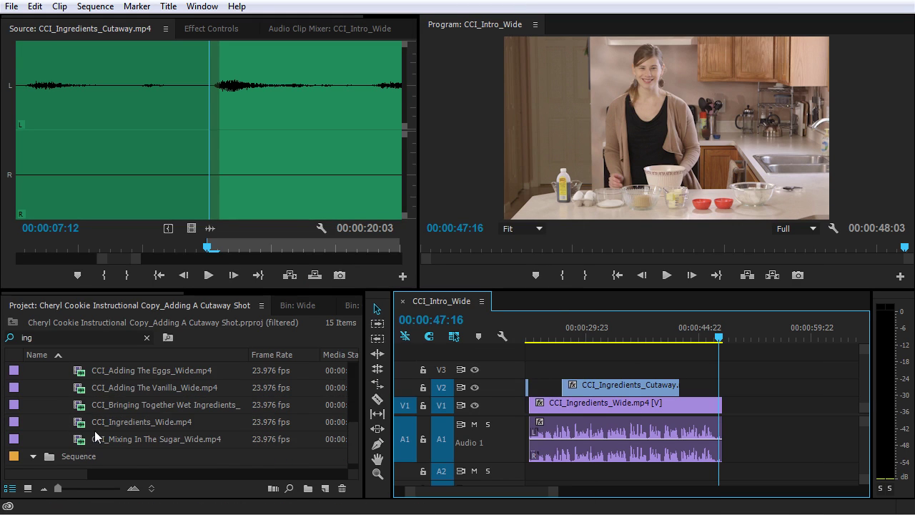
scroll(94, 430, up, 2)
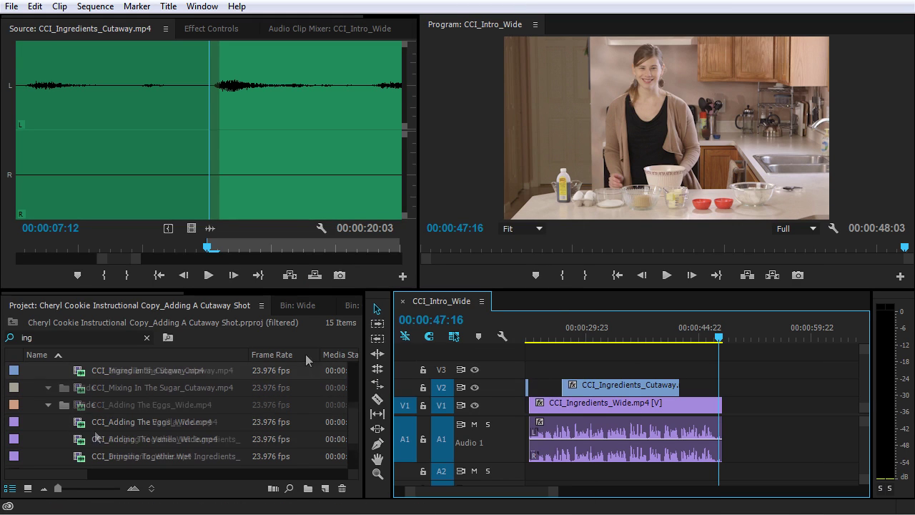
click(146, 338)
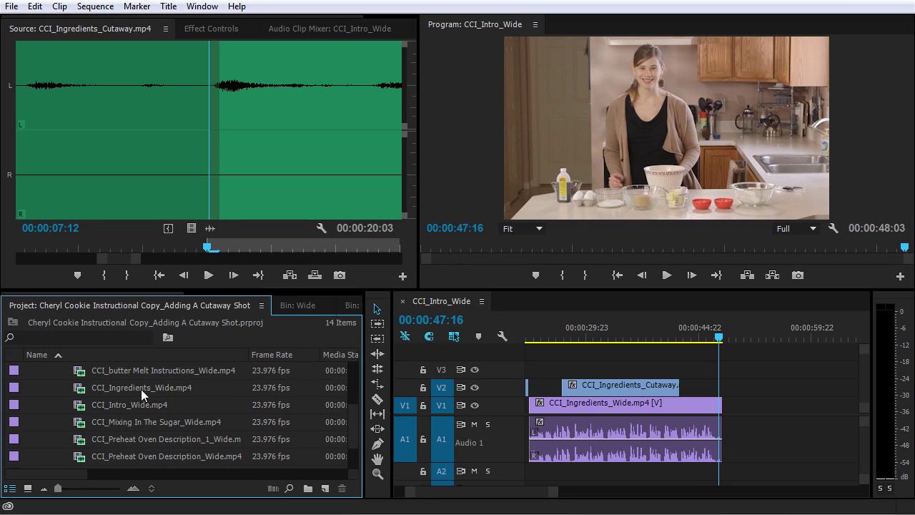
scroll(159, 404, down, 1)
double_click(77, 405)
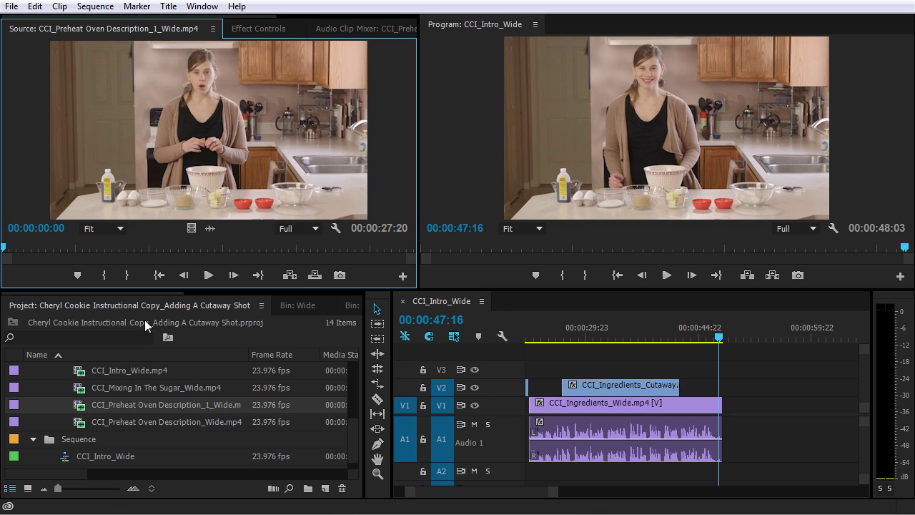
key(space)
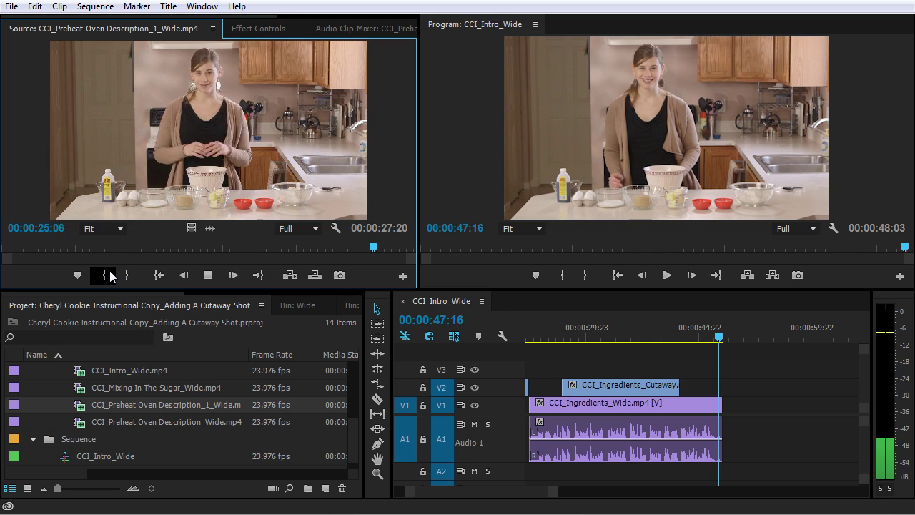
key(space)
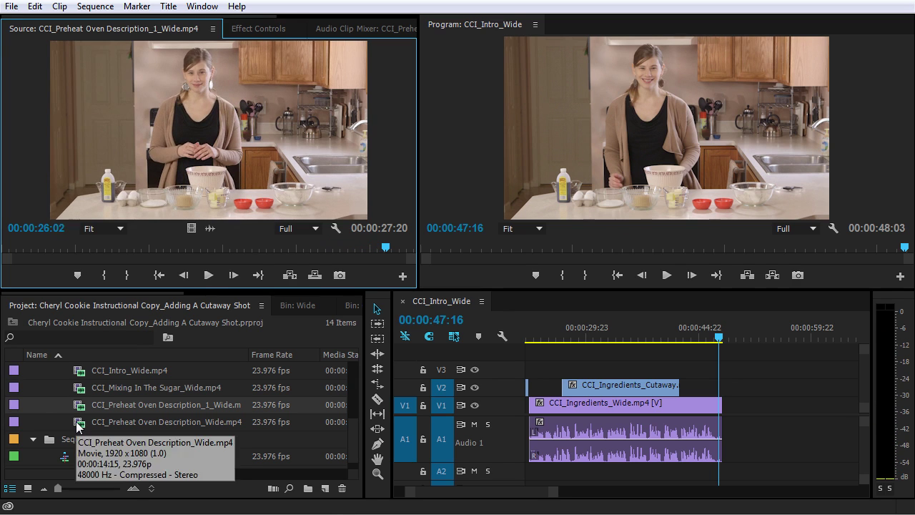
Preview CCI_Preheat Oven Description_Wide.mp4 in the Source monitor.
double_click(78, 423)
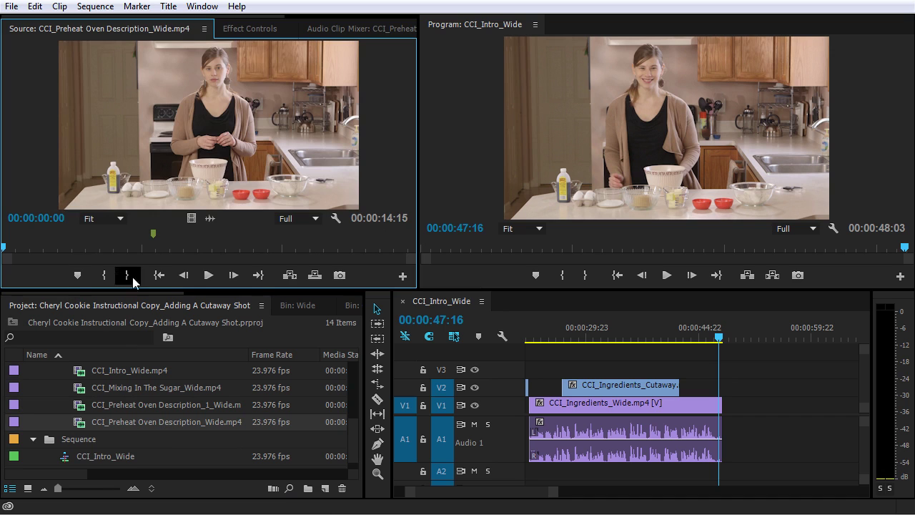
click(208, 276)
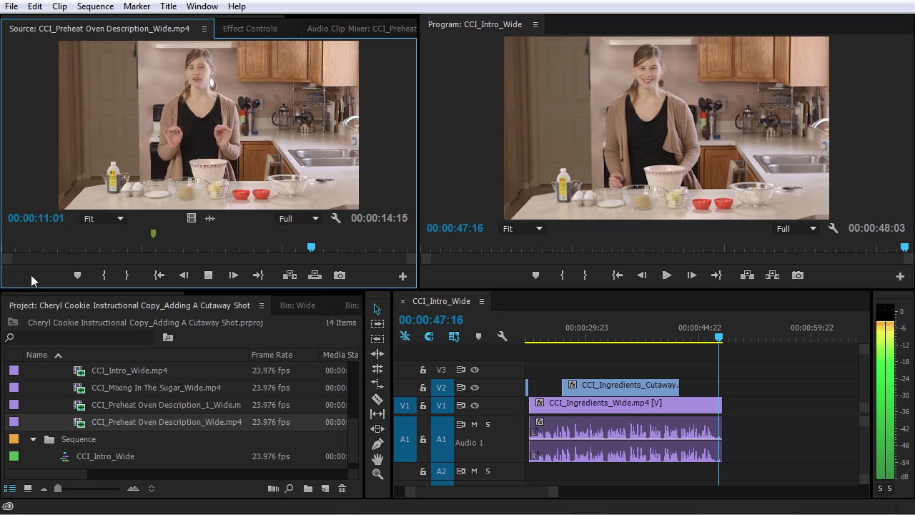
key(space)
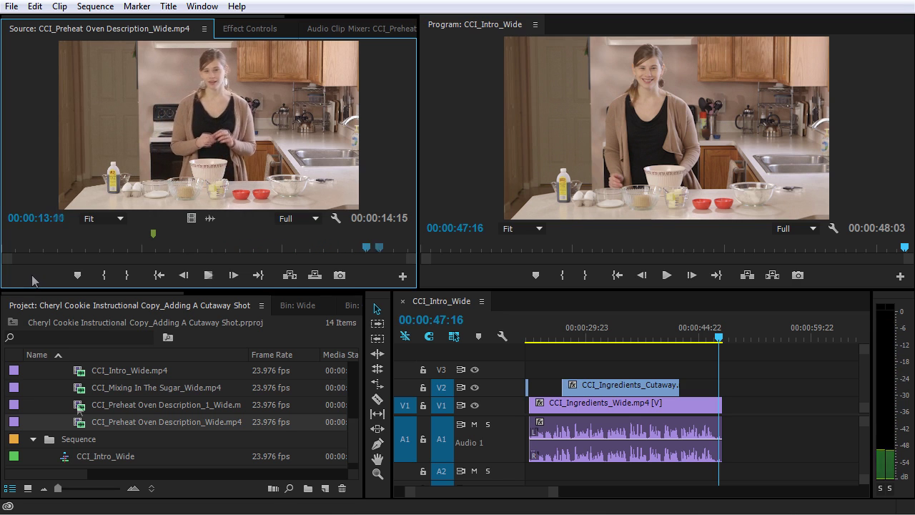
Reopen CCI_Preheat Oven Description_1_Wide.mp4 as the source, find where the usable take starts and mark its In point at 00:00:03:19.
double_click(78, 407)
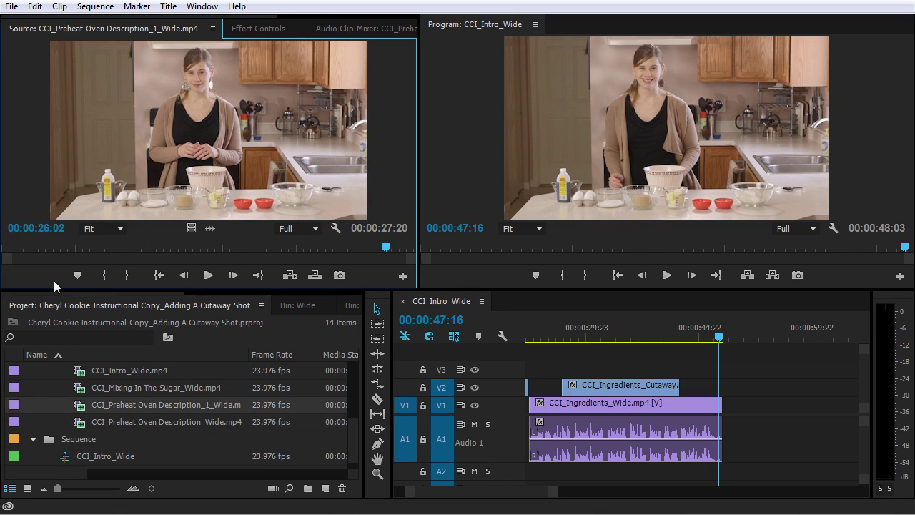
drag(36, 248, 56, 248)
key(space)
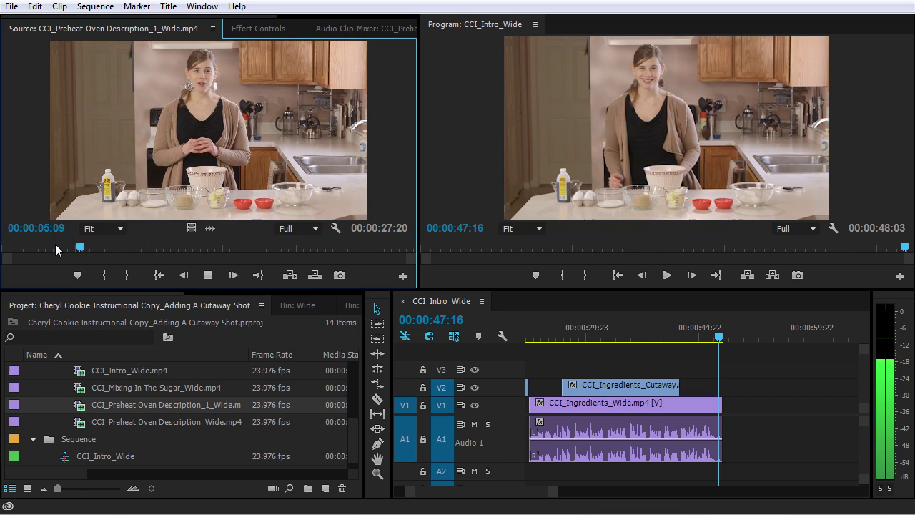
key(space)
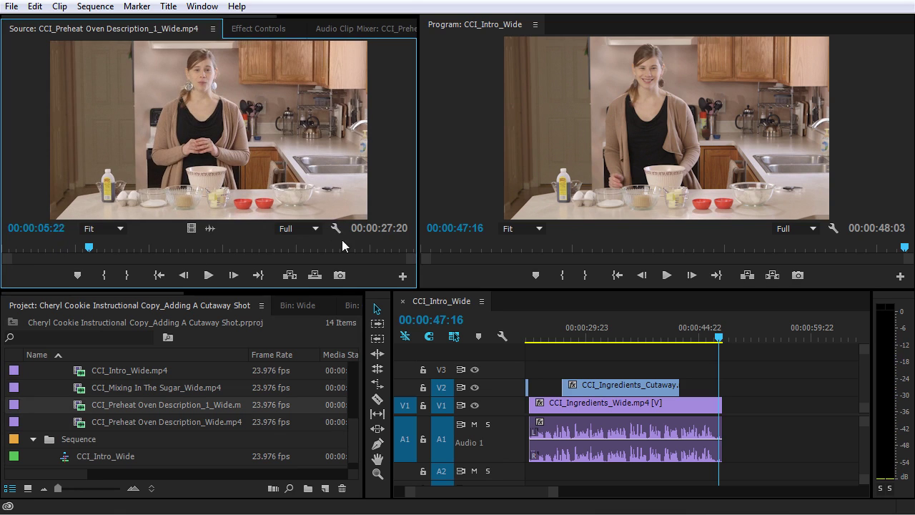
click(69, 247)
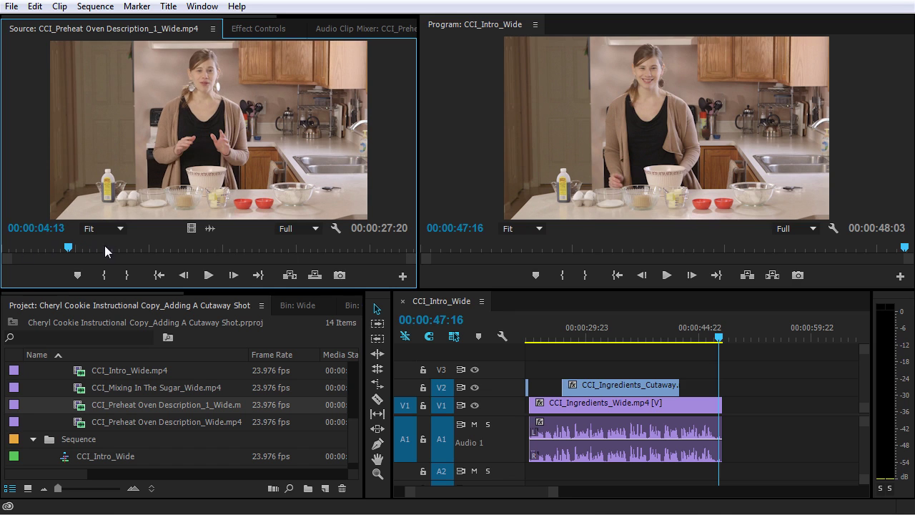
key(space)
click(56, 247)
key(space)
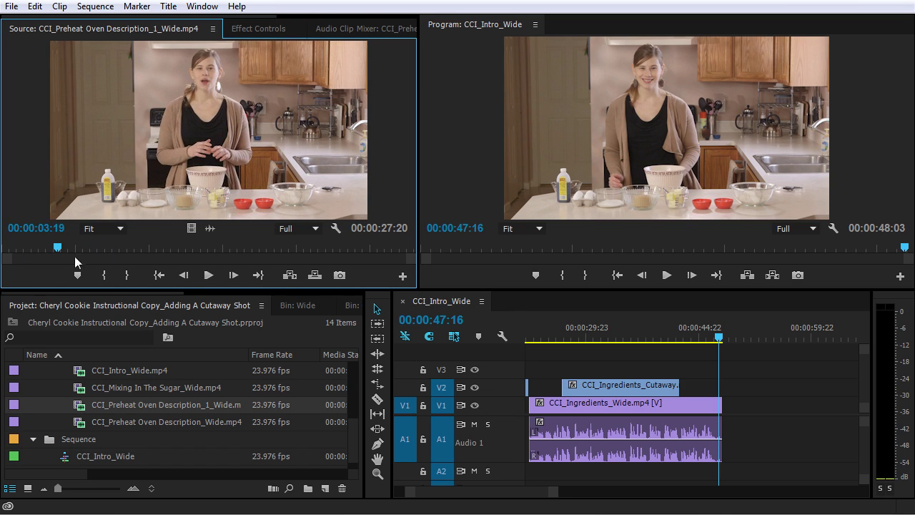
click(103, 275)
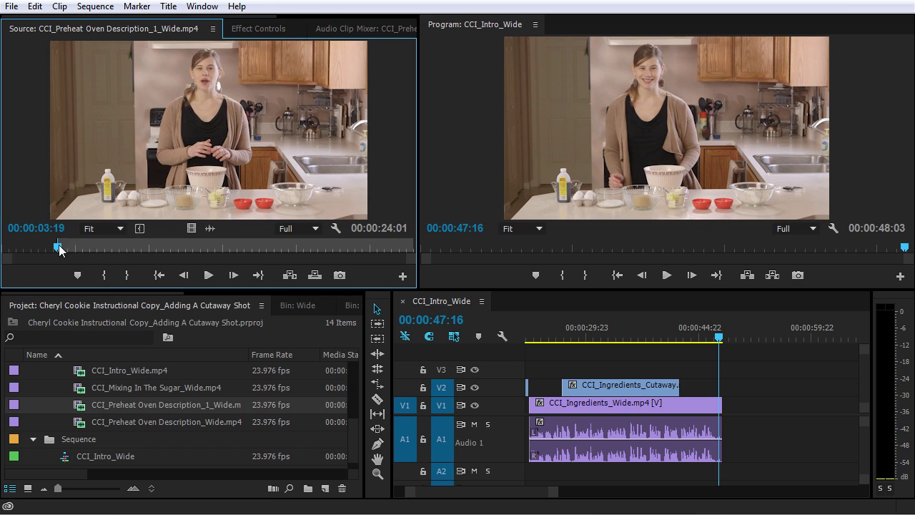
Mark the source clip's Out point at 00:00:17:18 and place the trimmed clip directly after CCI_Ingredients_Wide.mp4 on V1 and A1.
key(space)
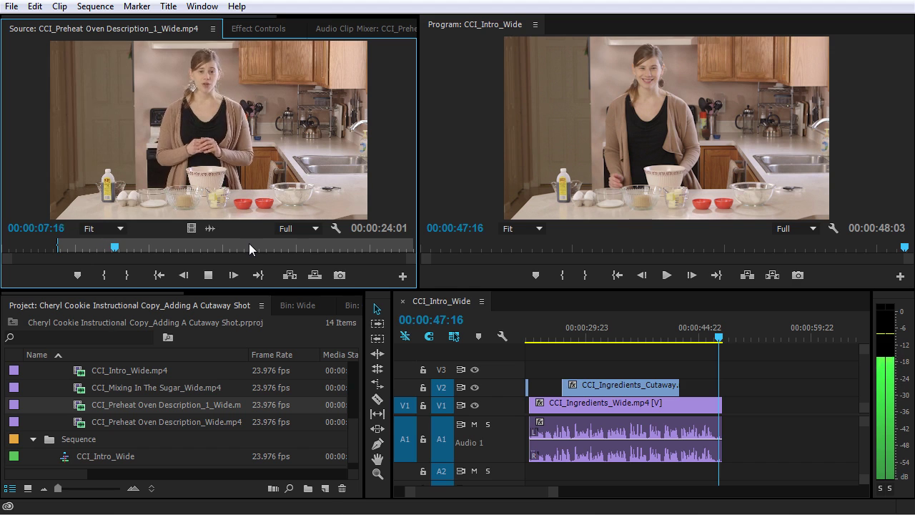
key(space)
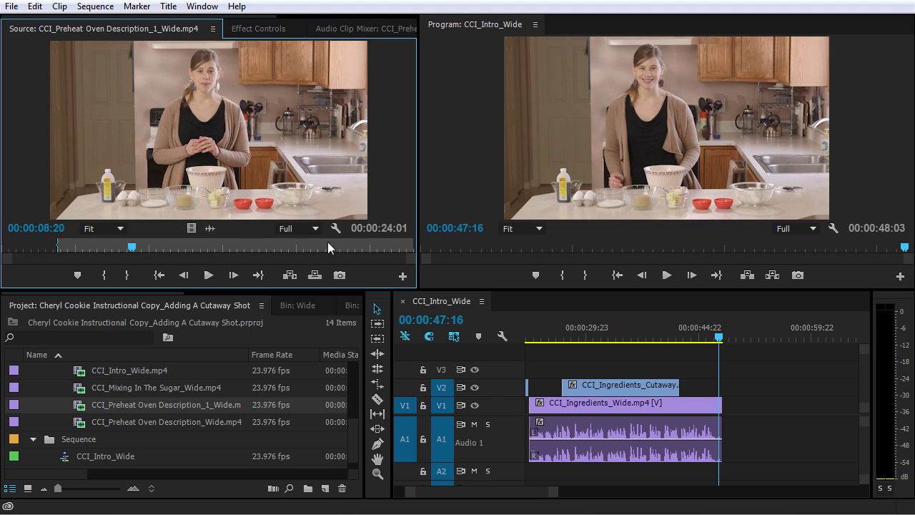
click(259, 246)
key(space)
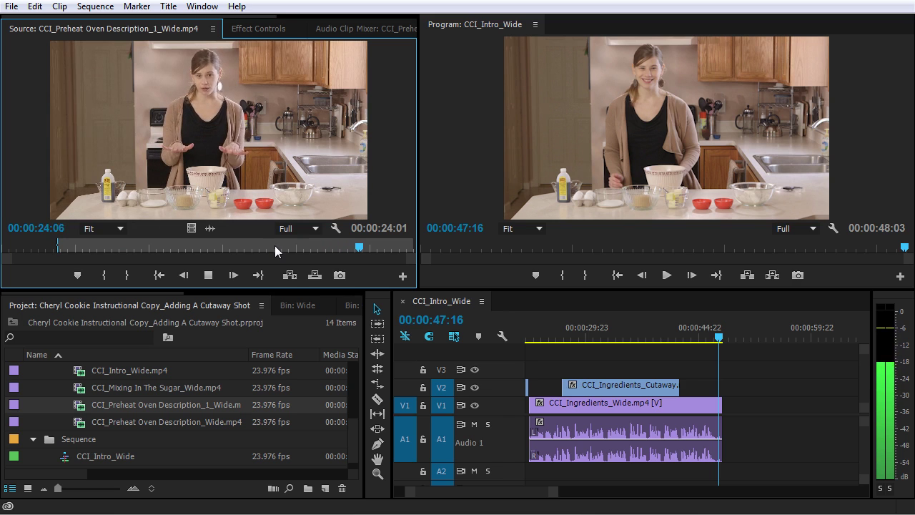
key(space)
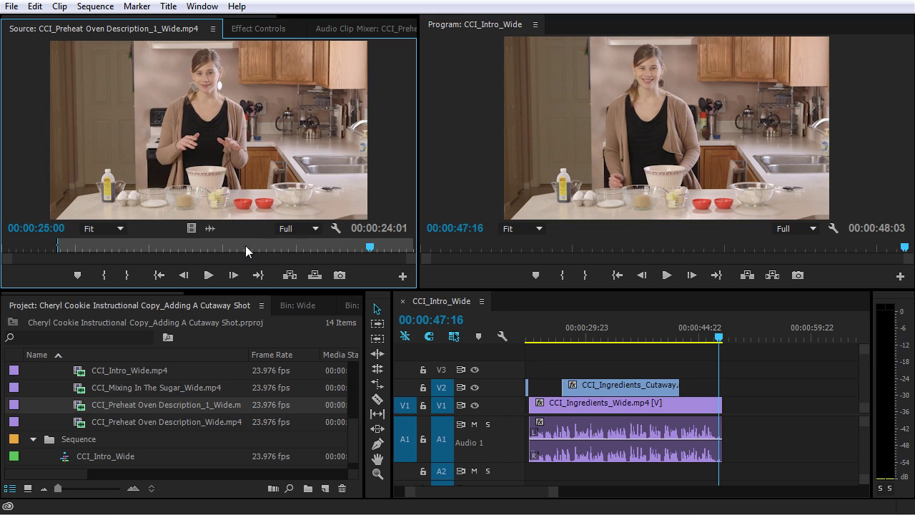
click(253, 246)
key(space)
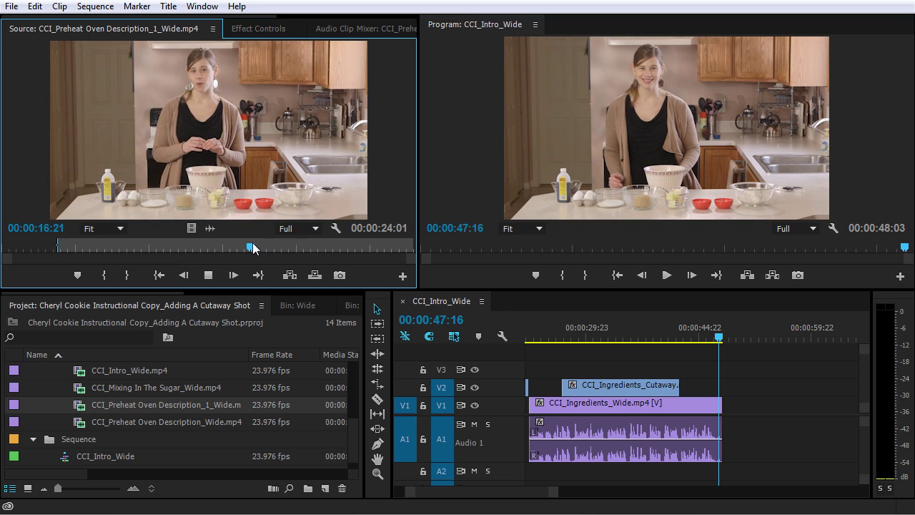
key(space)
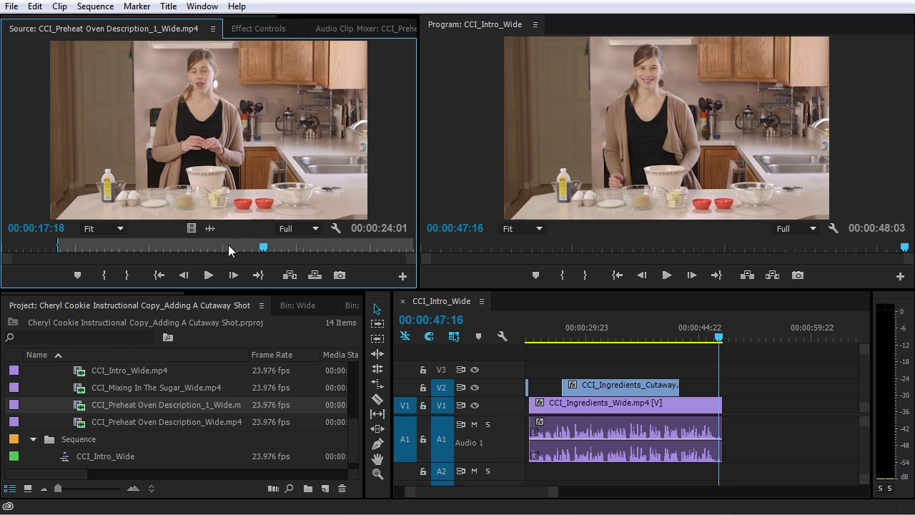
click(229, 246)
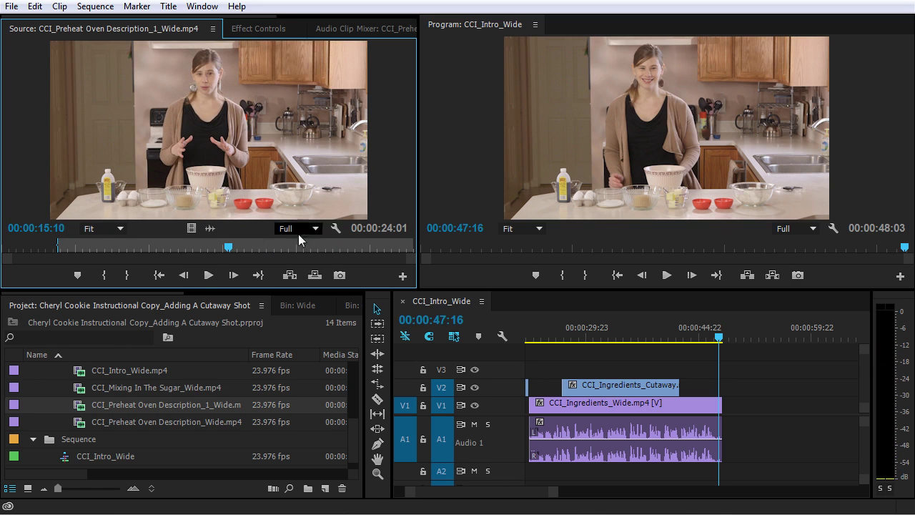
key(space)
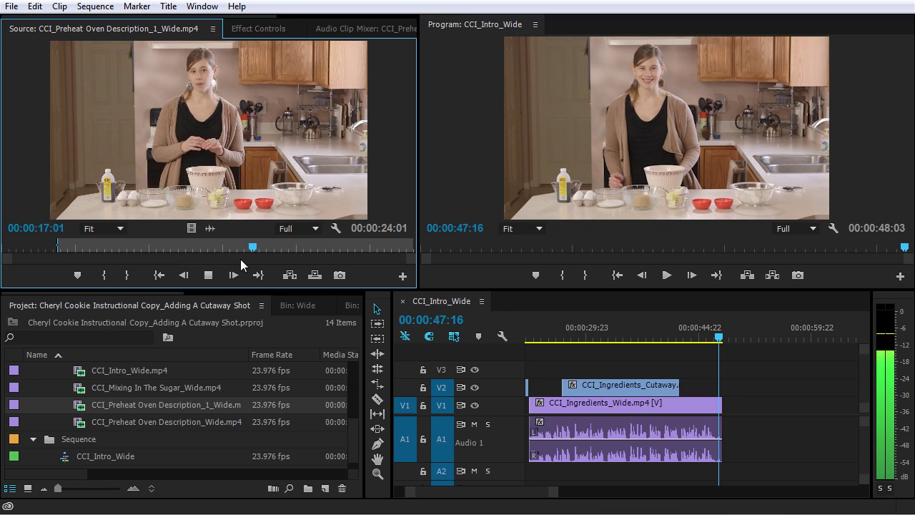
click(123, 277)
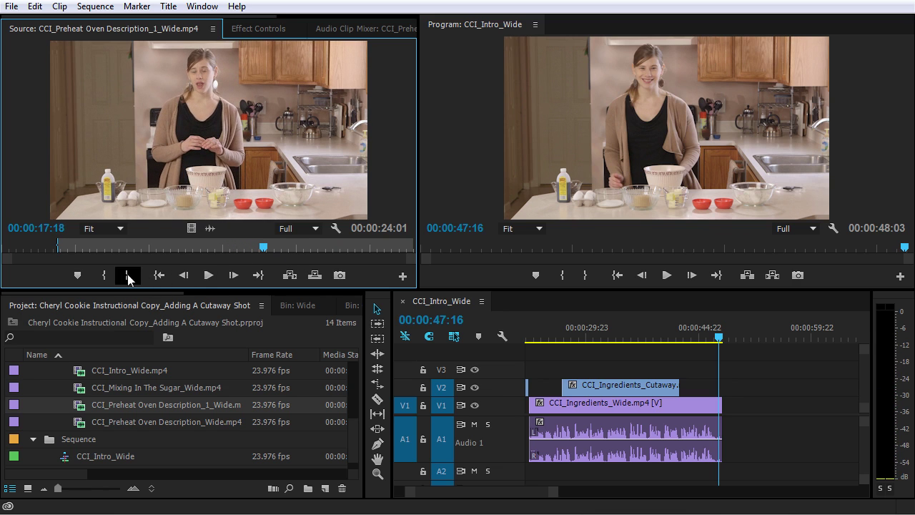
drag(554, 280, 727, 413)
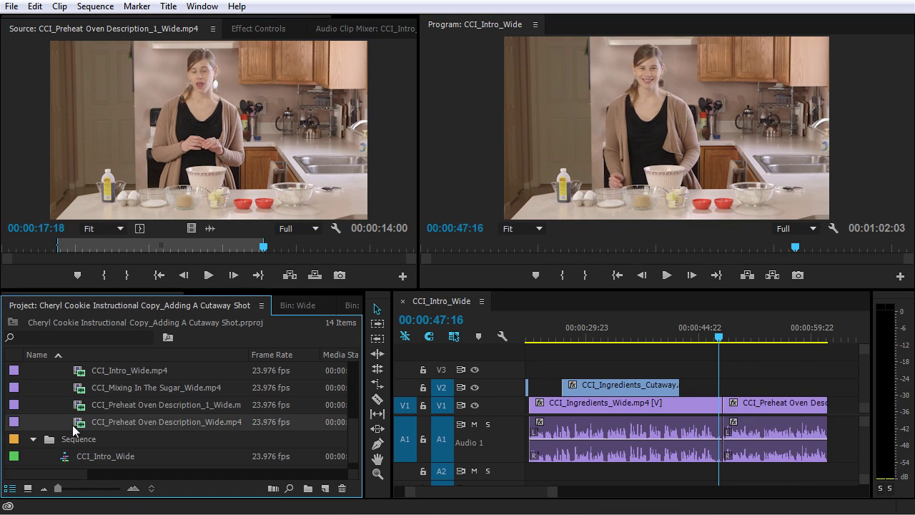
Load CCI_Preheat Oven Description_Wide.mp4 as the source and mark its In point at 00:00:07:07.
double_click(73, 425)
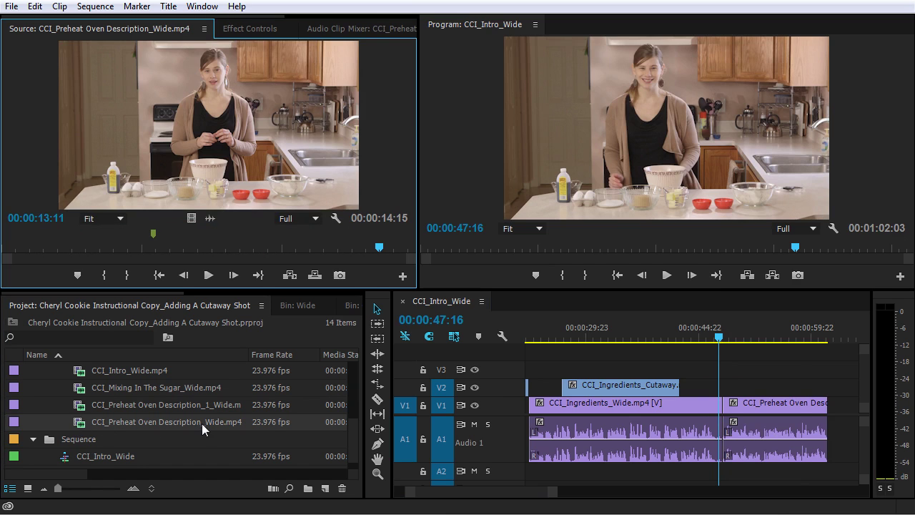
drag(115, 250, 209, 259)
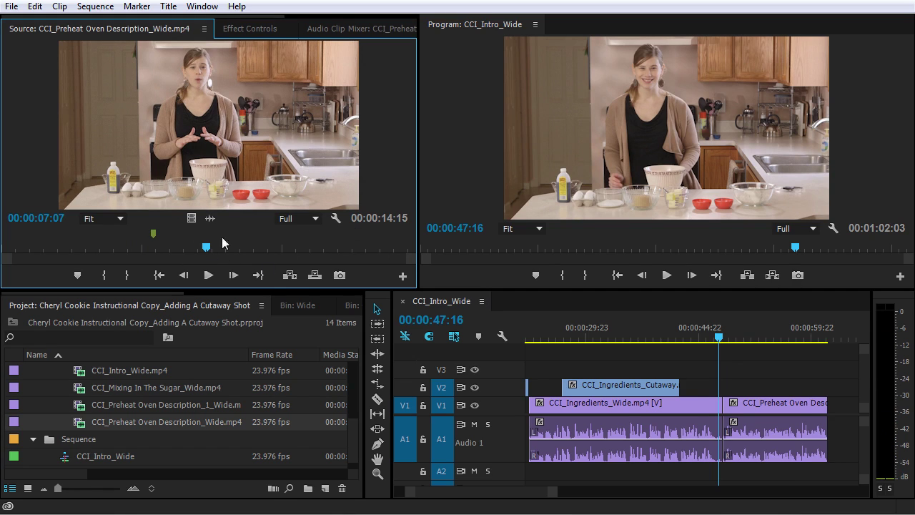
click(103, 274)
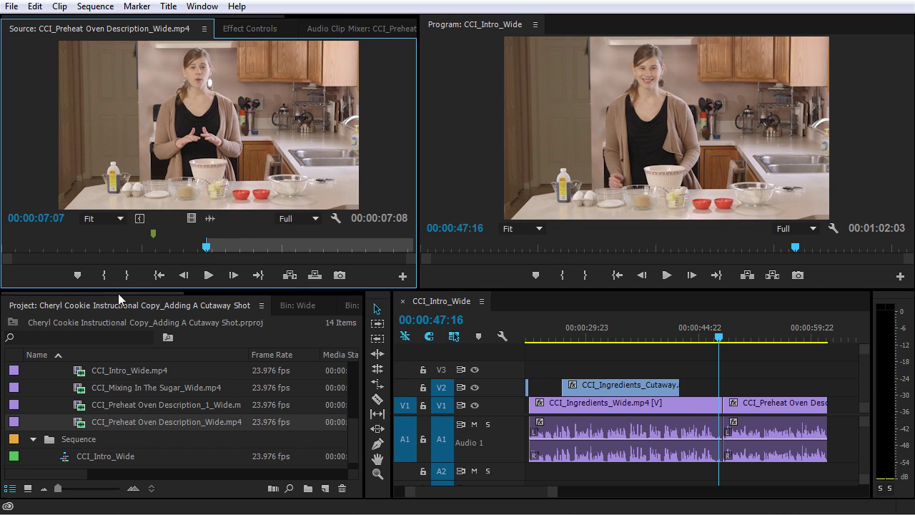
Mark the source clip's Out point at 00:00:12:14 and append the trimmed clip to the end of the sequence on V1 and A1.
key(space)
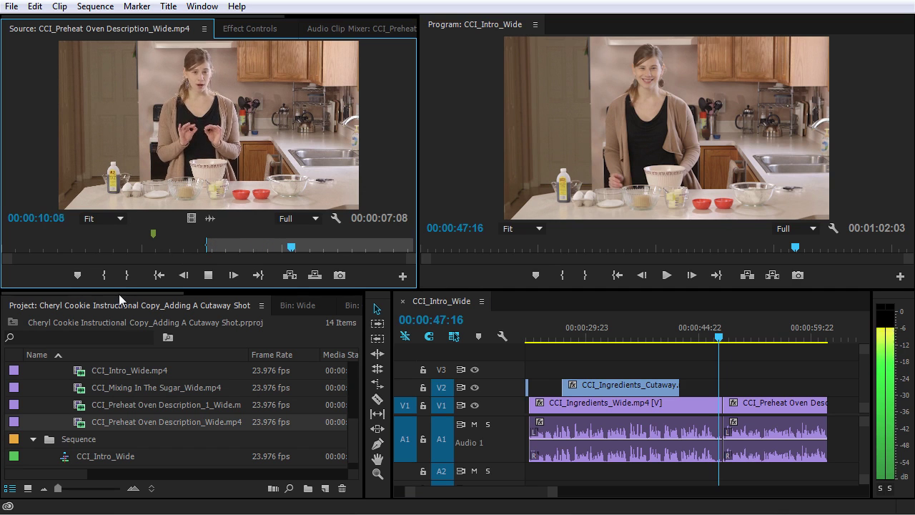
key(space)
click(128, 277)
drag(189, 152, 837, 409)
Play the sequence through the two added Preheat Oven Description clips to check the cut between them.
key(space)
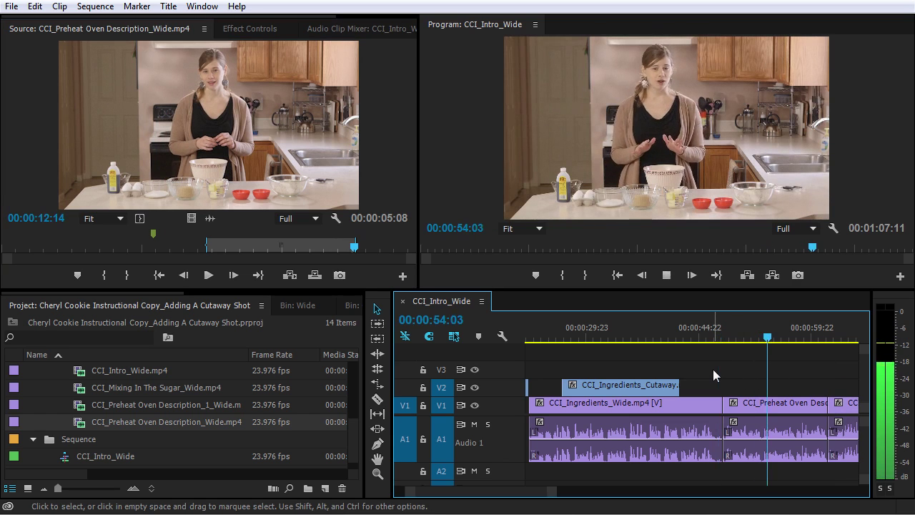
key(equal)
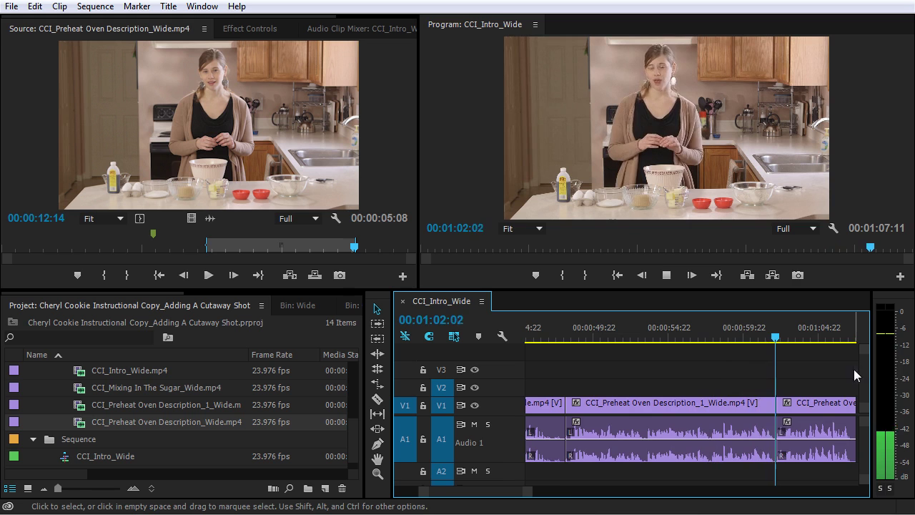
key(equal)
key(equal)
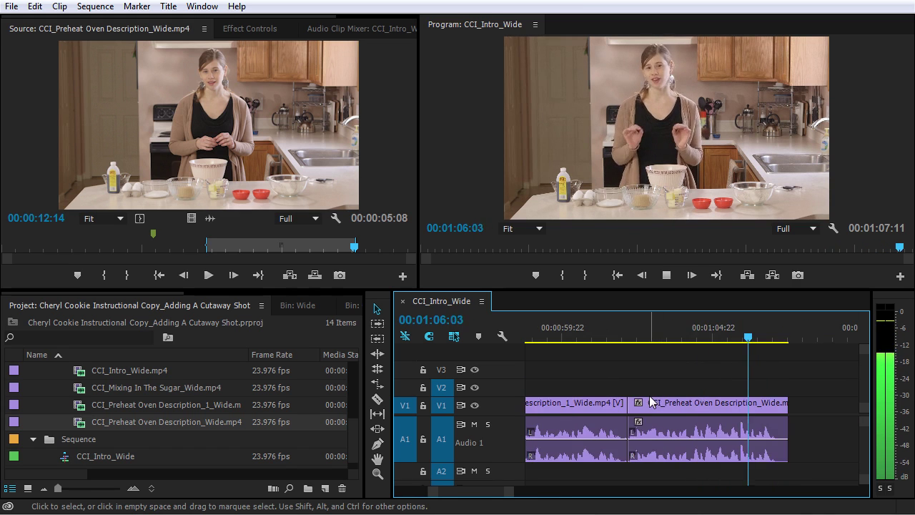
key(minus)
key(minus)
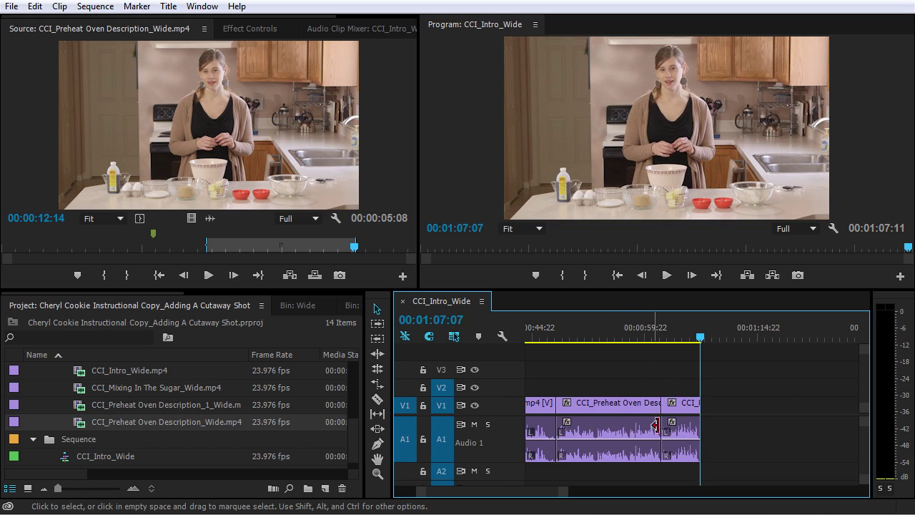
click(610, 408)
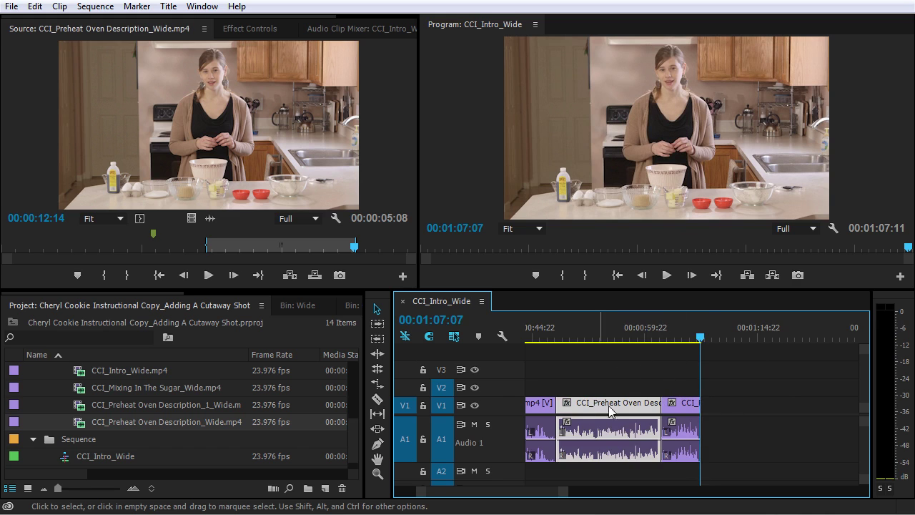
click(683, 409)
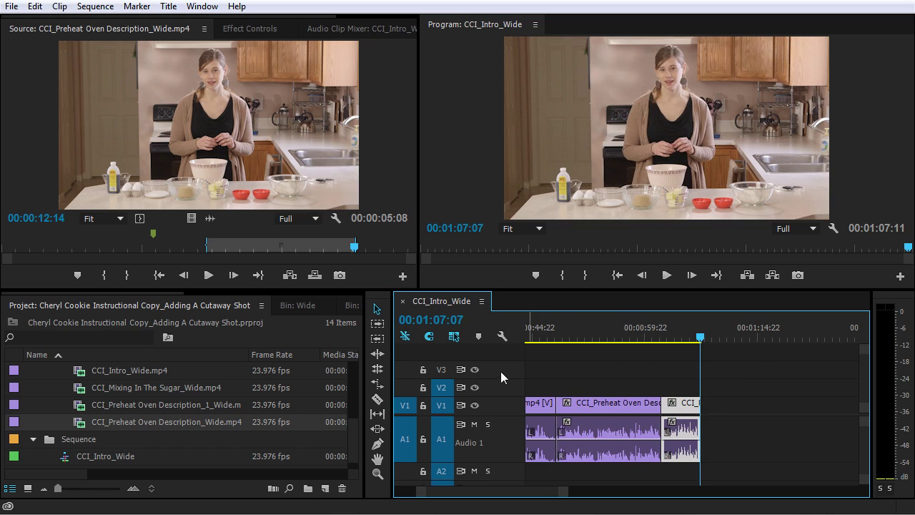
Find CCI_Preheat Oven Cutaway.mp4 by filtering the project for "preh", load it as the source clip, and clear the filter.
scroll(143, 402, up, 4)
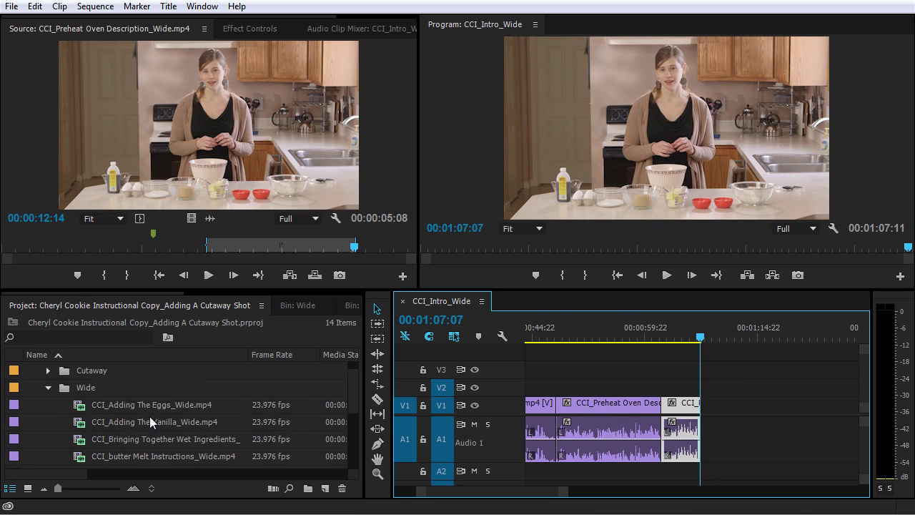
click(49, 387)
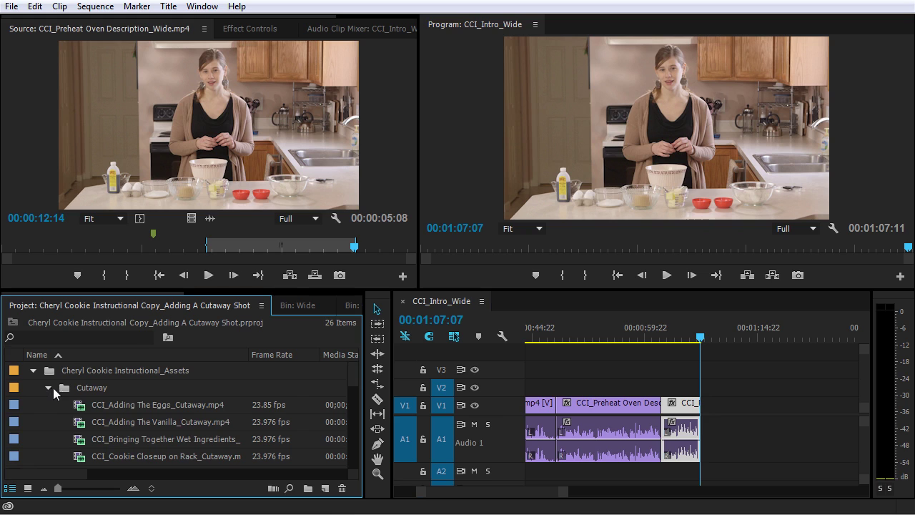
scroll(88, 407, down, 2)
scroll(87, 409, down, 2)
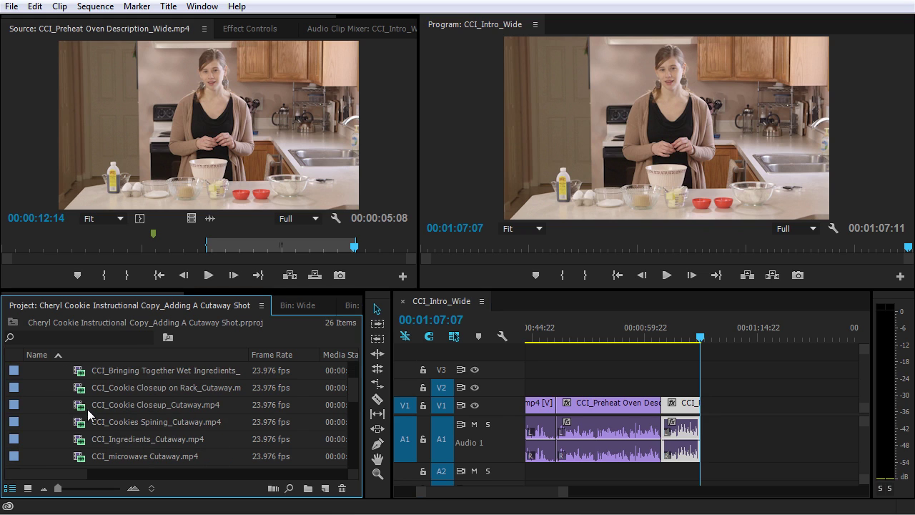
click(54, 334)
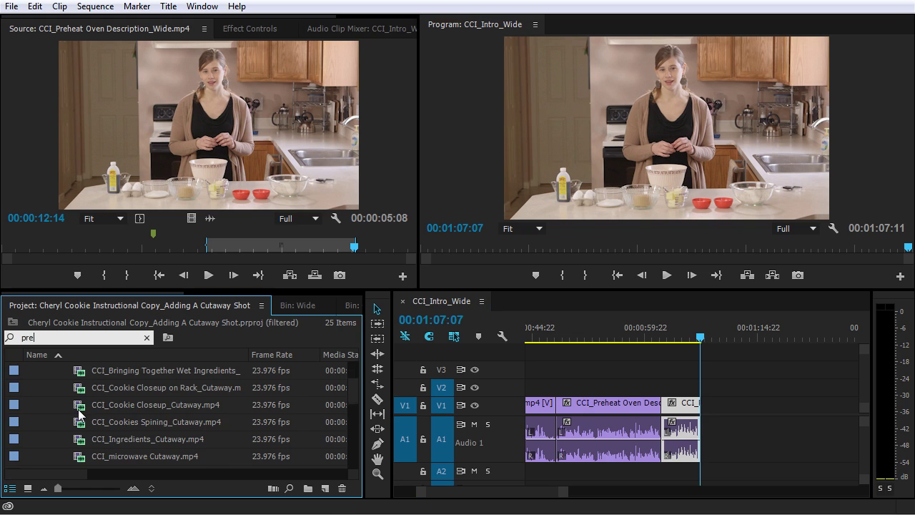
text(preh)
double_click(83, 388)
click(146, 338)
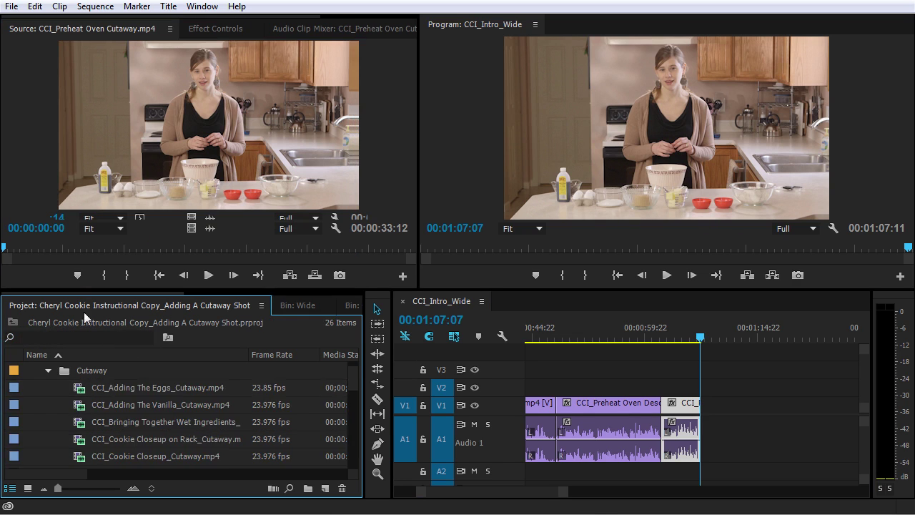
Mark a 00:00:07:17 section of the source ending at 00:00:29:09 and place its video only on V2 above CCI_Preheat Oven Description_1_Wide.mp4's start.
drag(6, 249, 361, 246)
click(105, 277)
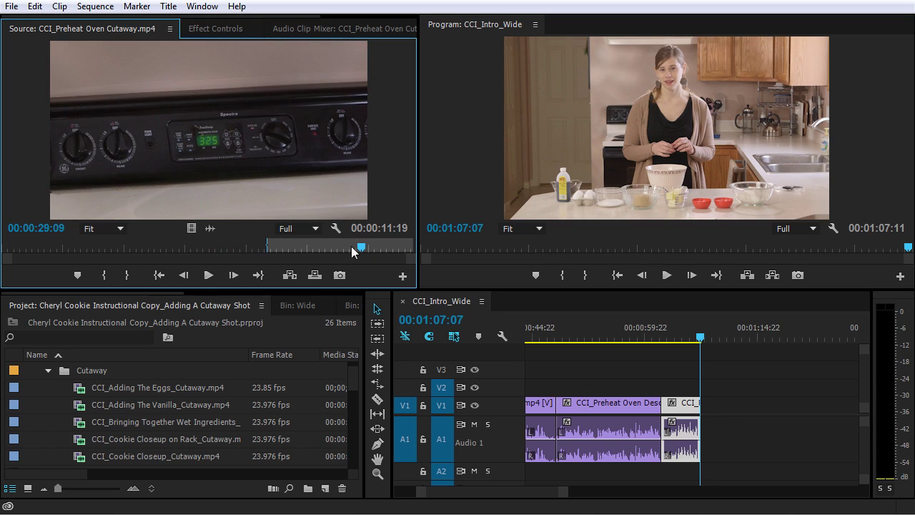
click(129, 277)
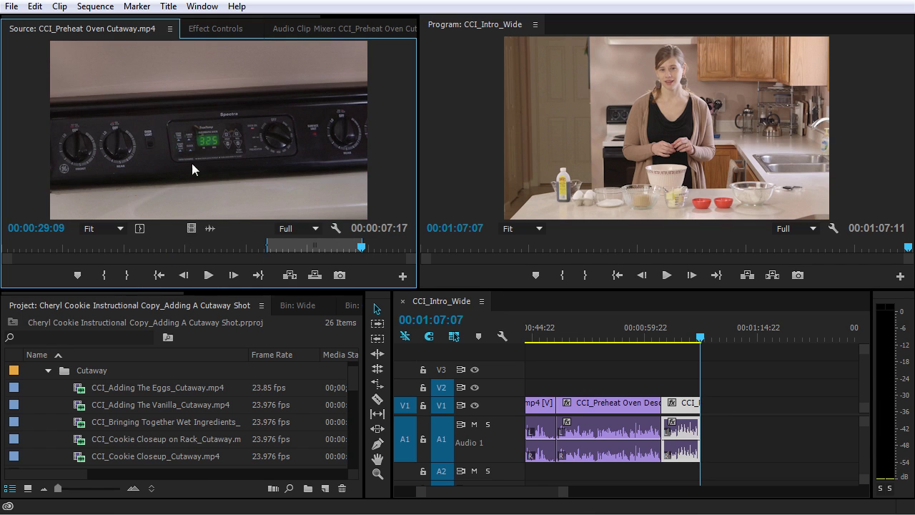
drag(190, 228, 561, 386)
Play the sequence from just before the oven cutaway to past its end to check its timing against the narration.
click(554, 338)
key(=)
key(=)
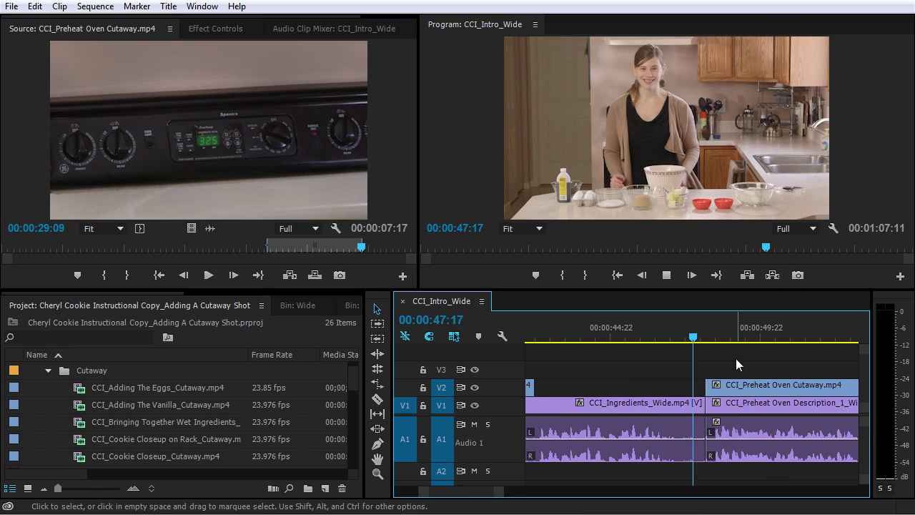
key(space)
key(minus)
key(minus)
key(minus)
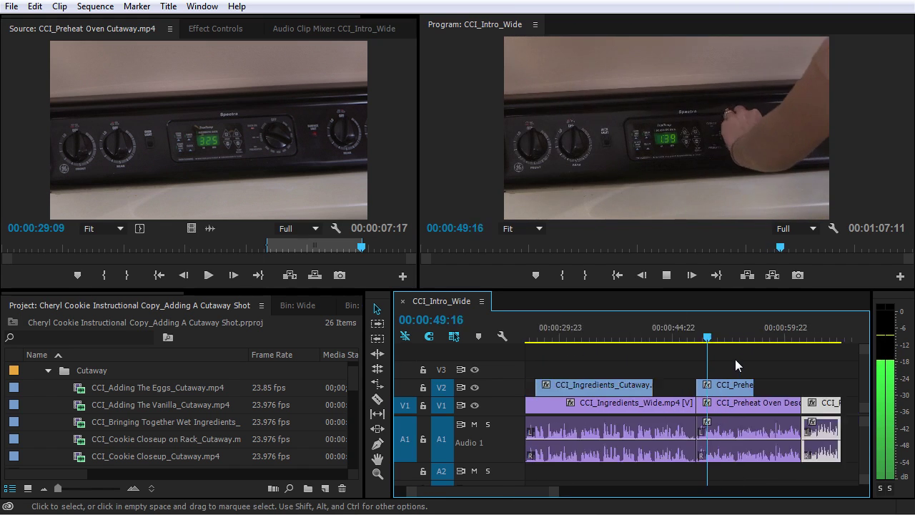
key(equal)
key(minus)
key(equal)
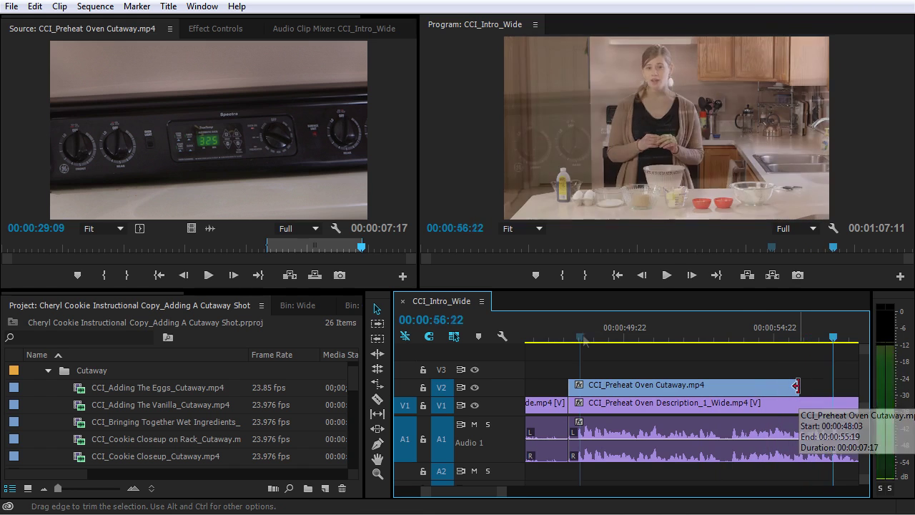
Trim the end of CCI_Preheat Oven Cutaway.mp4 on V2 back to 00:00:53:08 in the sequence.
key(space)
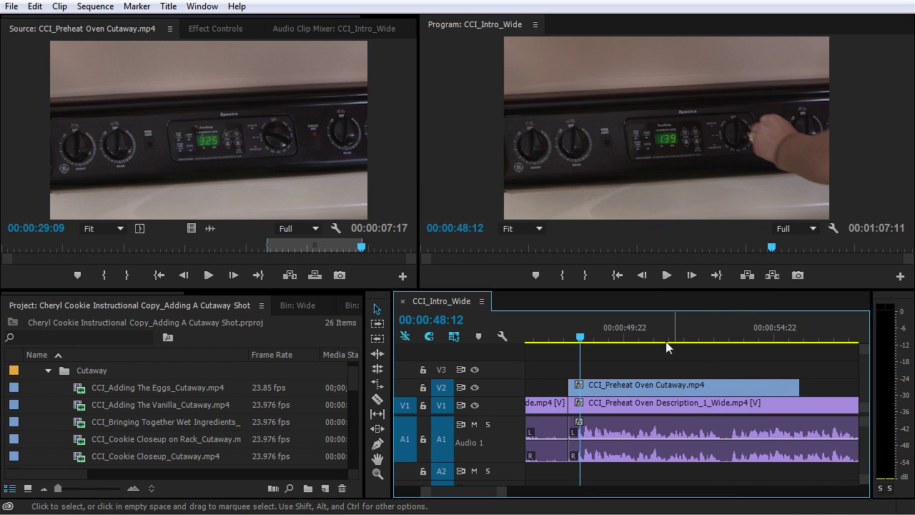
drag(652, 330, 724, 346)
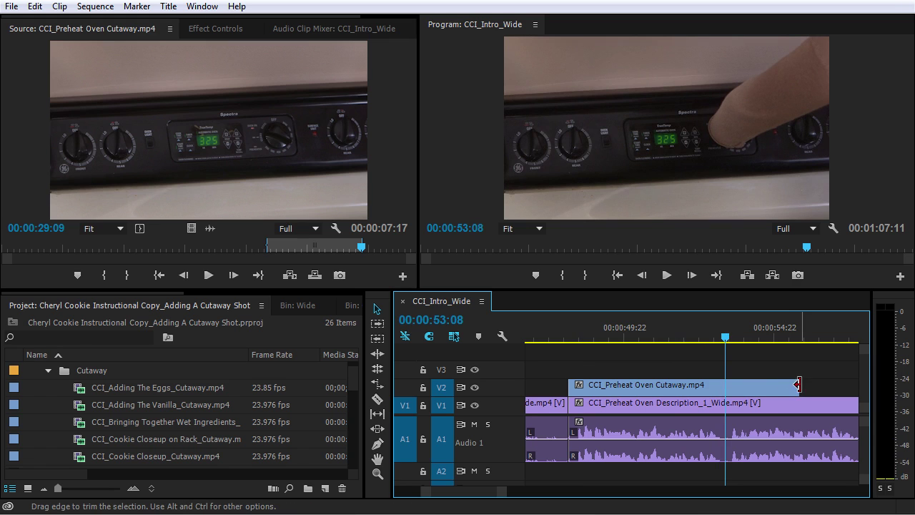
drag(797, 386, 724, 392)
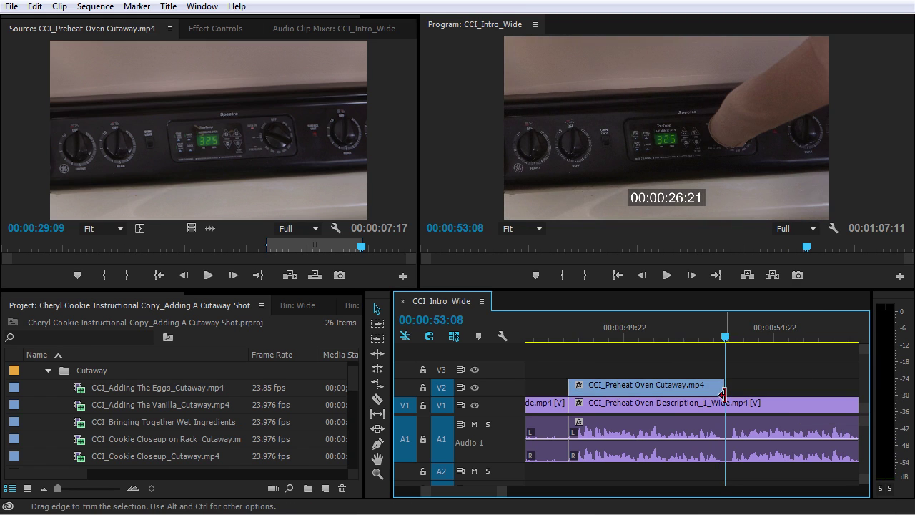
Slip CCI_Preheat Oven Cutaway.mp4 on V2 to use media about one second further into the source clip.
key(y)
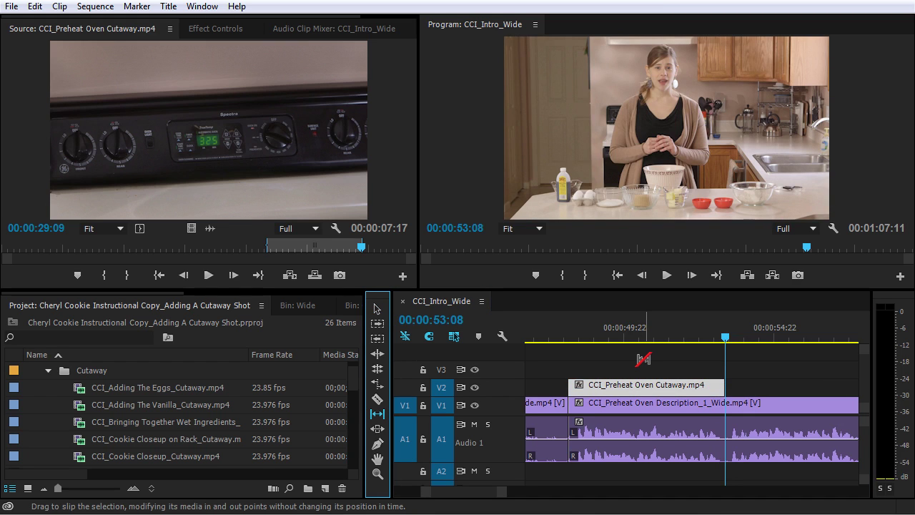
click(640, 384)
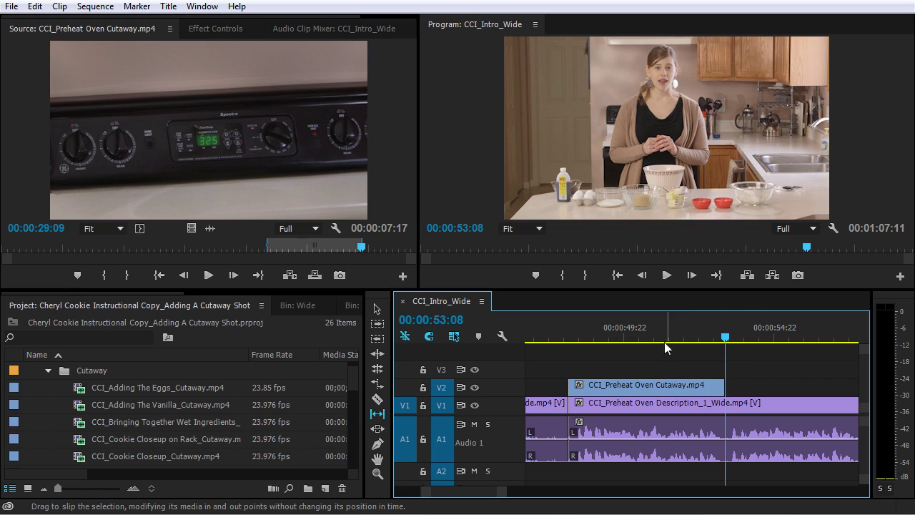
click(693, 386)
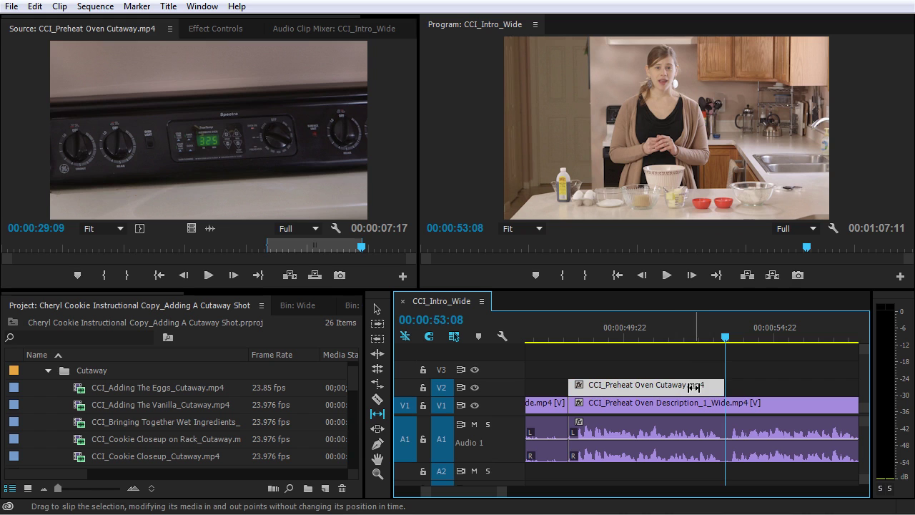
drag(696, 387, 667, 386)
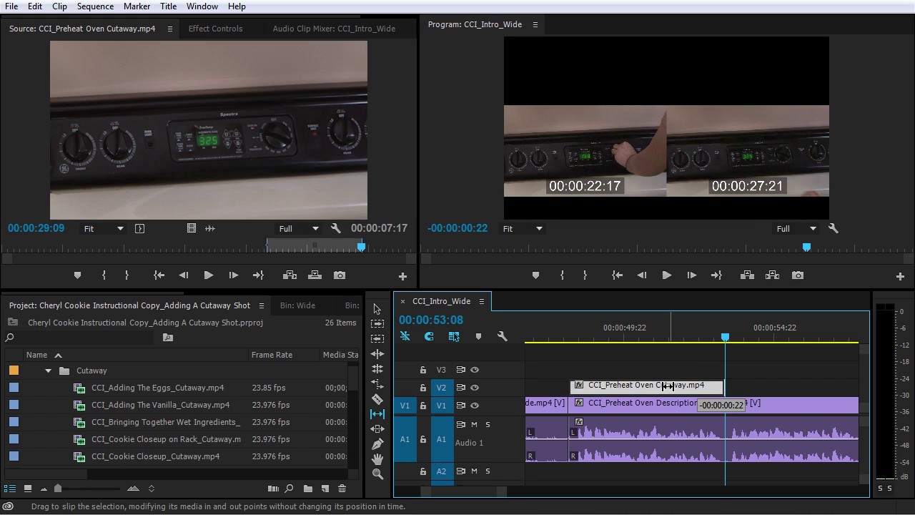
drag(668, 386, 667, 388)
drag(666, 390, 664, 388)
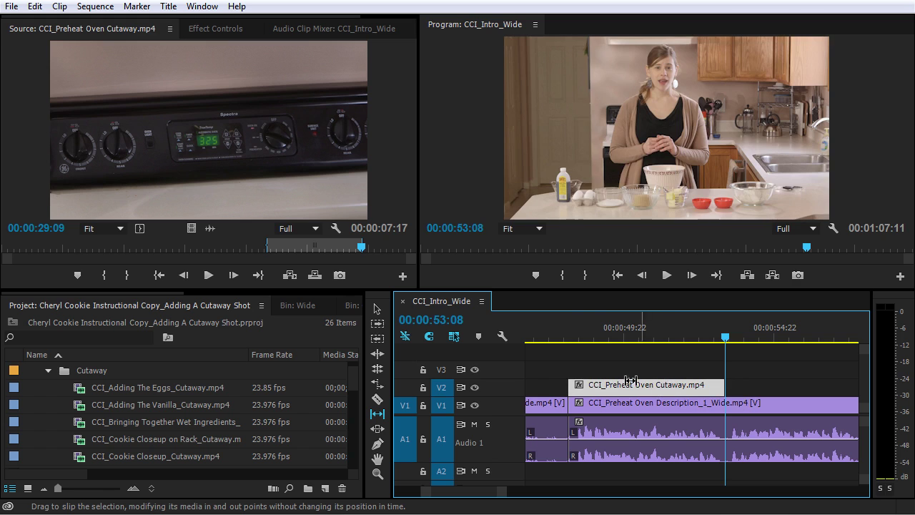
Play through the slipped oven cutaway, and extend its end by 3 frames to a duration of 00:00:05:08.
click(561, 336)
key(space)
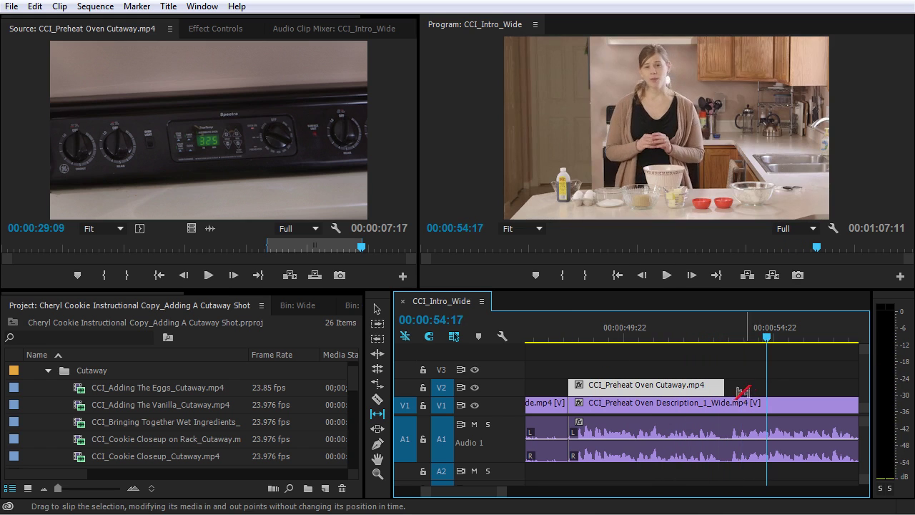
key(space)
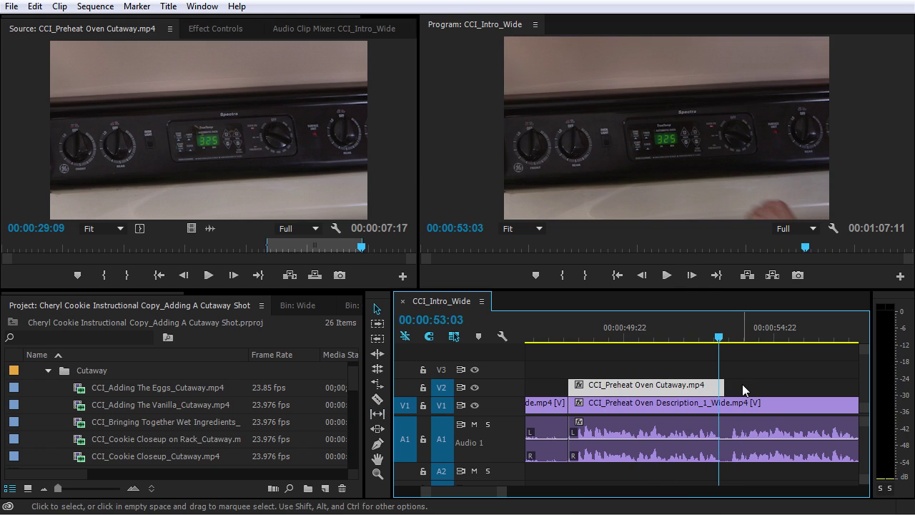
key(equal)
drag(715, 392, 720, 387)
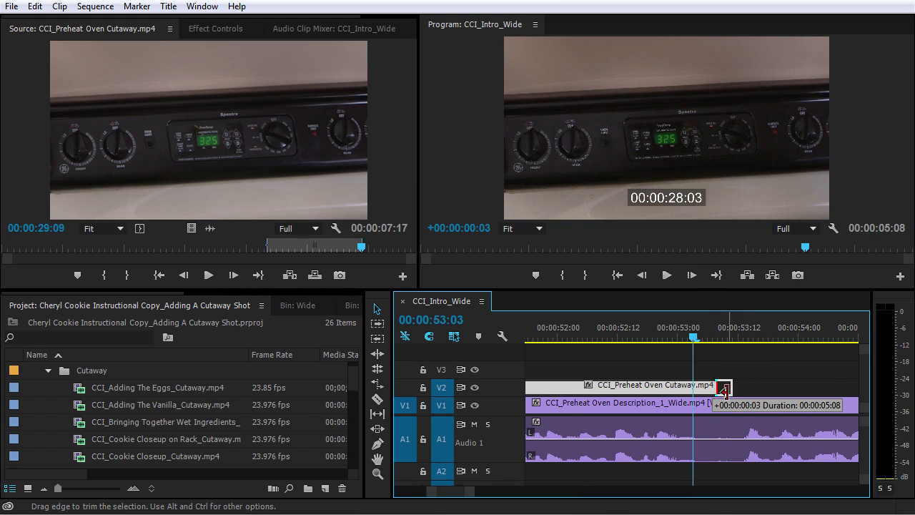
drag(720, 387, 724, 390)
Play the sequence across the end of the oven cutaway to check the cut back to the wide shot.
key(Up)
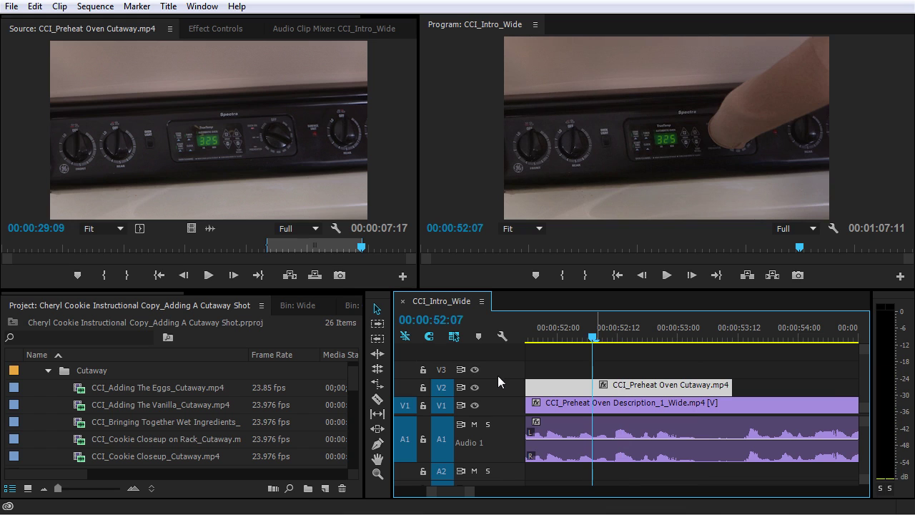
key(space)
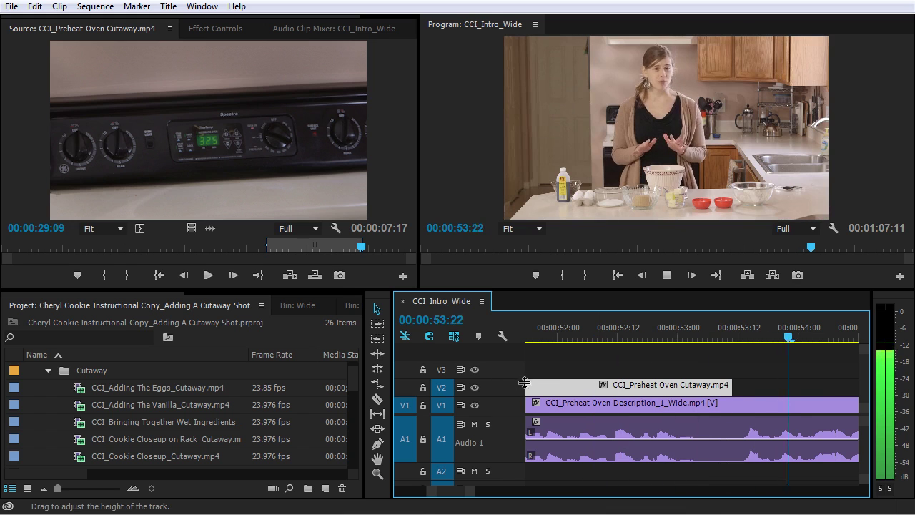
key(minus)
key(minus)
key(minus)
key(space)
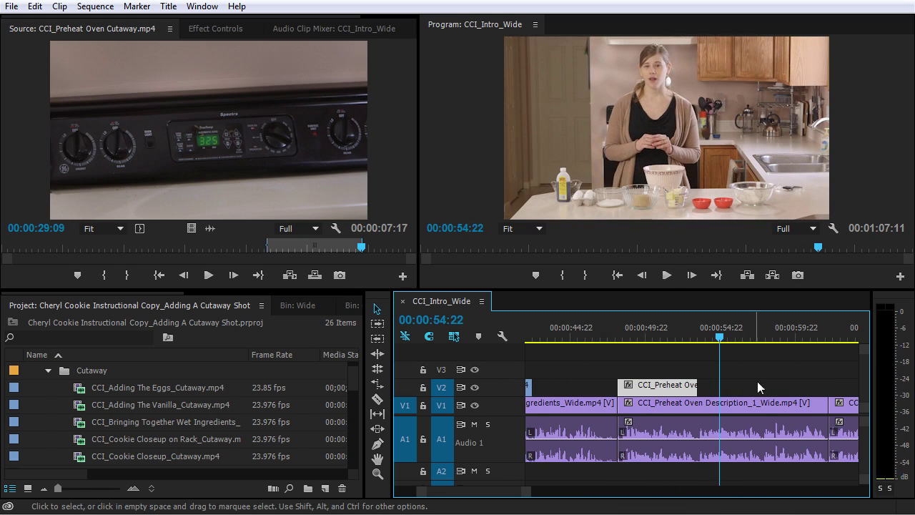
Play across the cut between the two Preheat Oven Description wide clips, and check the corresponding entries in the shot list.
click(787, 345)
key(space)
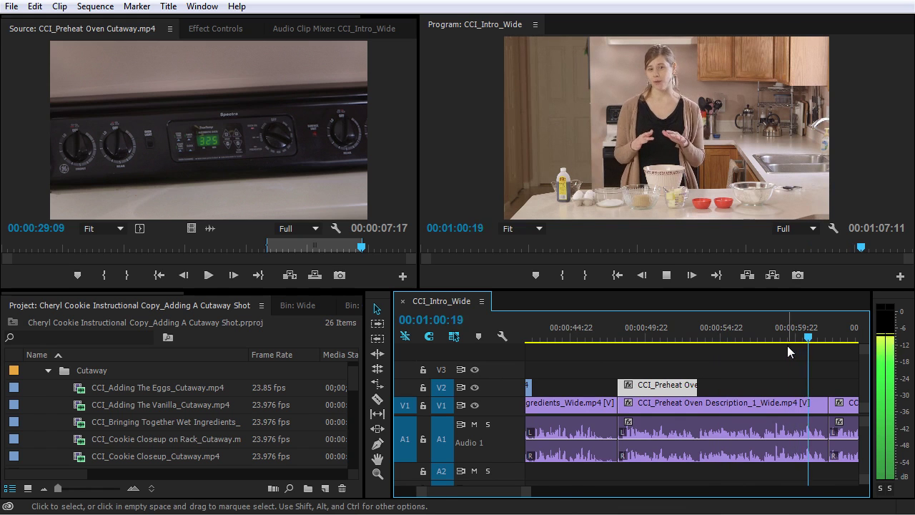
key(equal)
key(equal)
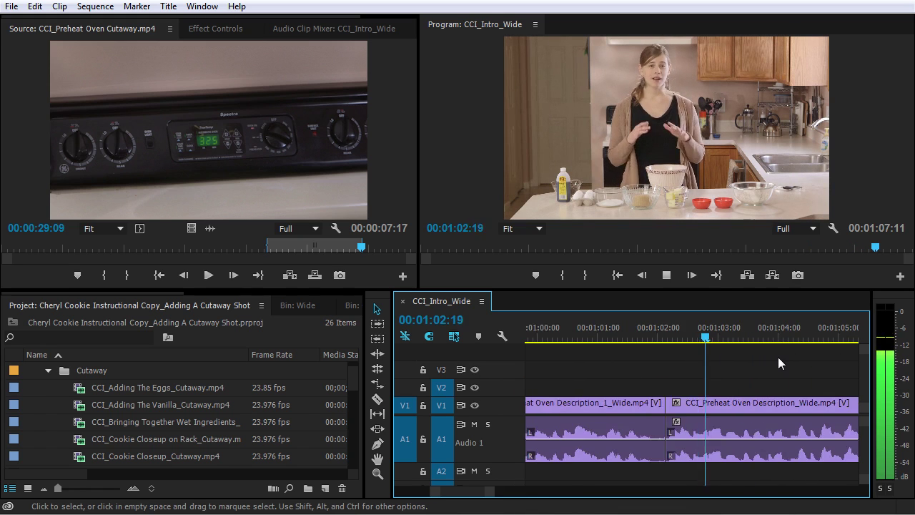
key(minus)
key(minus)
key(minus)
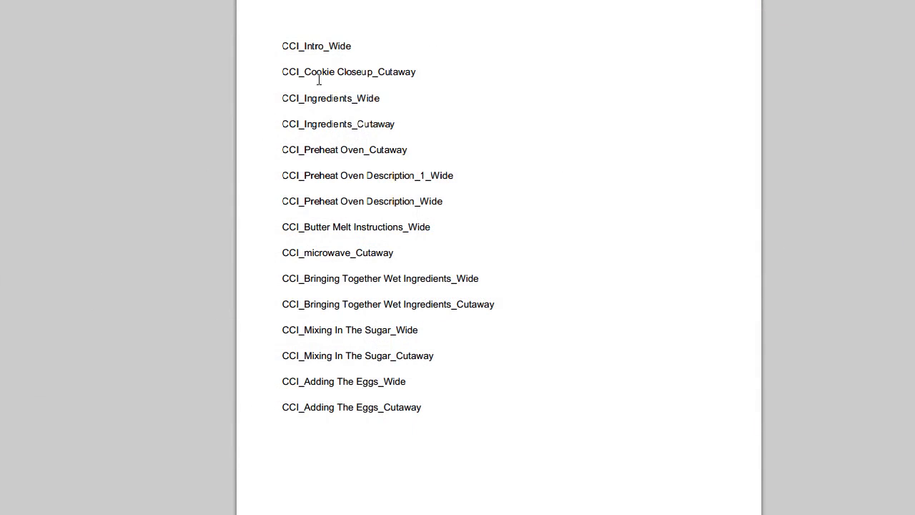
drag(299, 156, 463, 203)
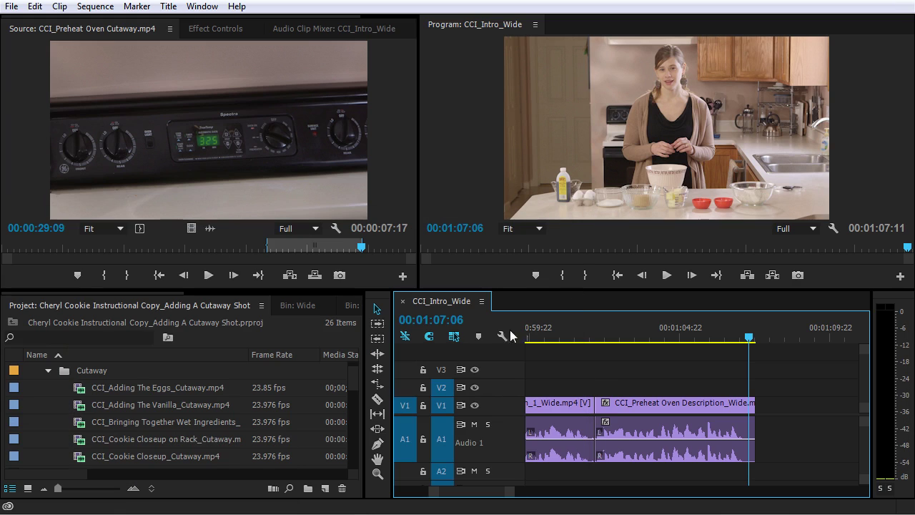
Load CCI_Cookie Closeup on Rack_Cutaway.mp4 as the source and mark a 00:00:04:04 section with its Out point at 00:00:14:08.
scroll(349, 376, down, 2)
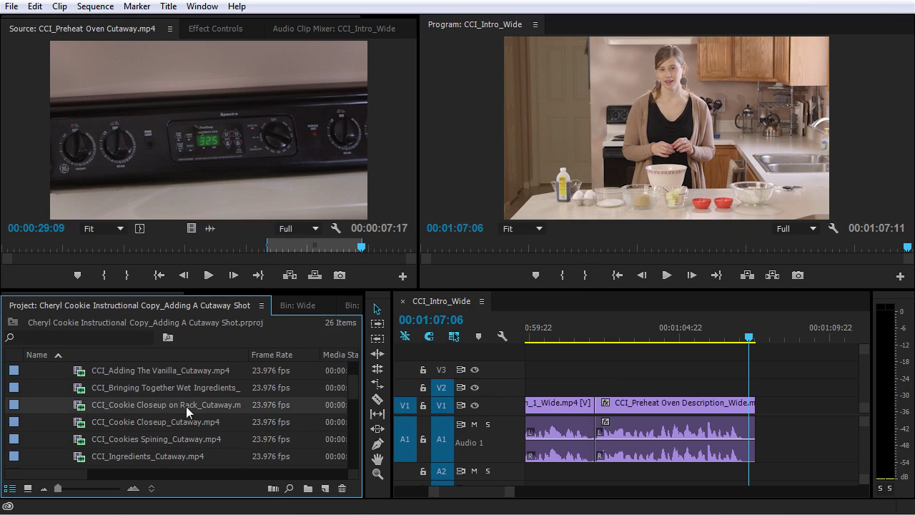
double_click(98, 406)
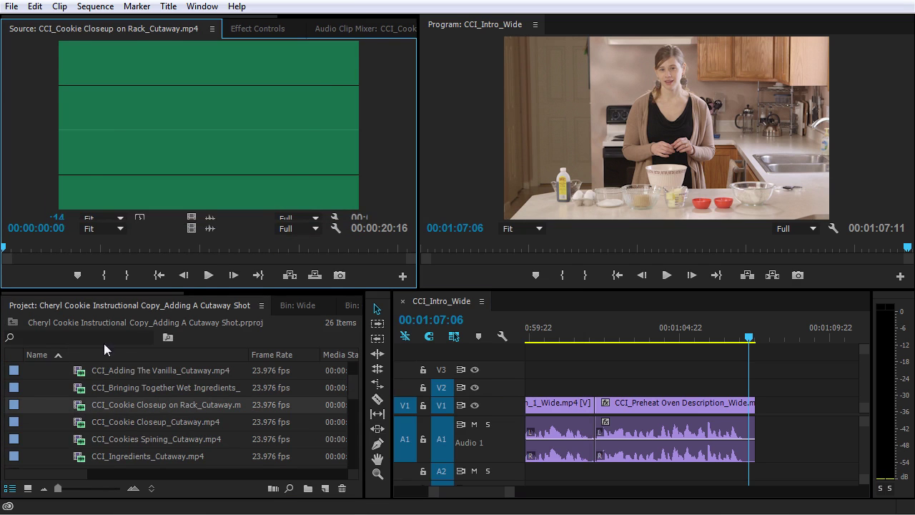
drag(125, 247, 270, 248)
click(105, 277)
scroll(268, 250, down, 15)
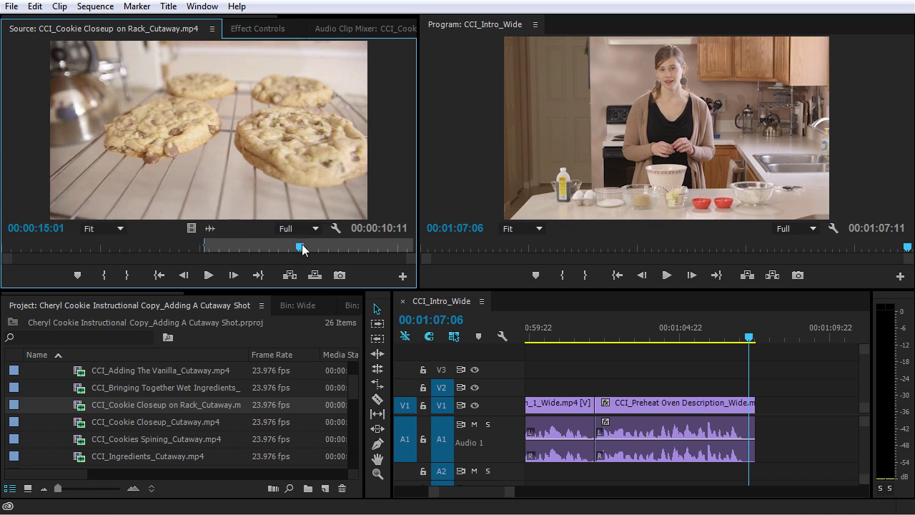
click(127, 275)
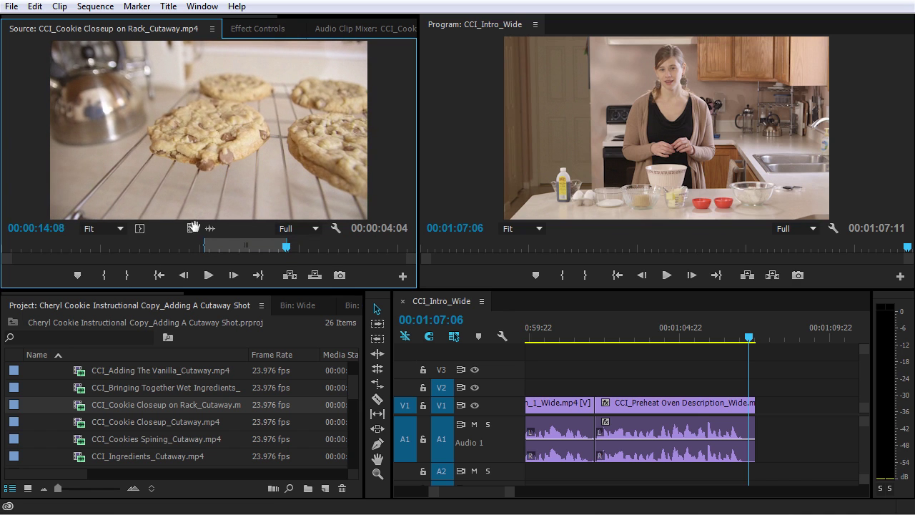
Place the marked cookie rack section as video only on V2 at the start of CCI_Preheat Oven Description_Wide, and play through it.
drag(535, 331, 599, 391)
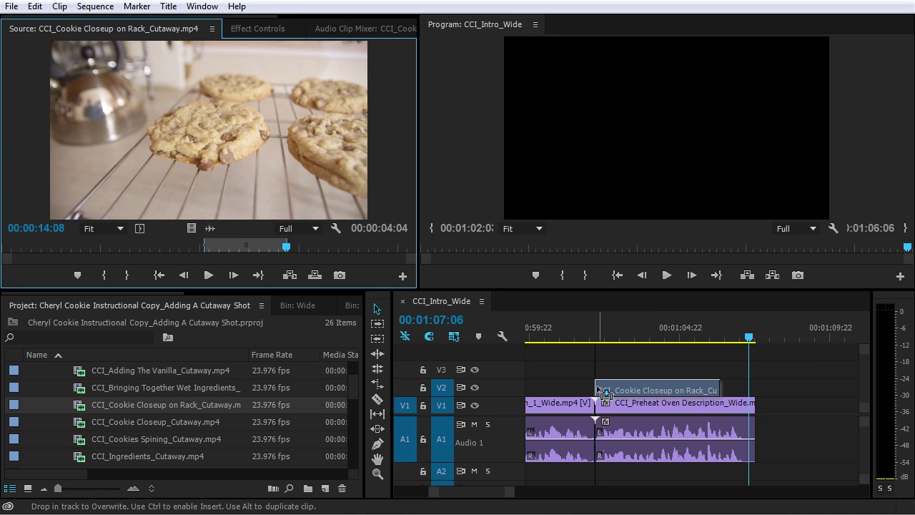
drag(599, 340, 599, 340)
key(space)
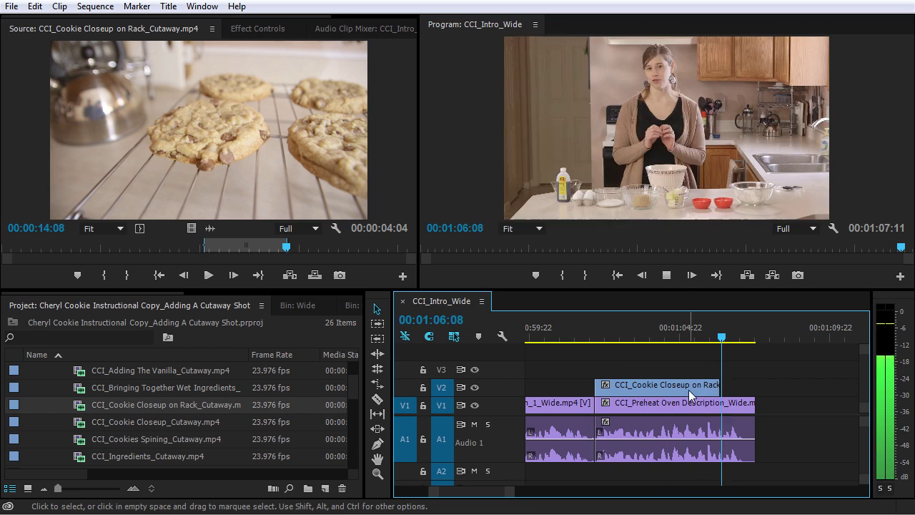
key(space)
Shift the rack cutaway later on V2, extend its start back to the wide clips' cut, and play it.
drag(673, 385, 697, 385)
drag(621, 387, 595, 387)
click(584, 337)
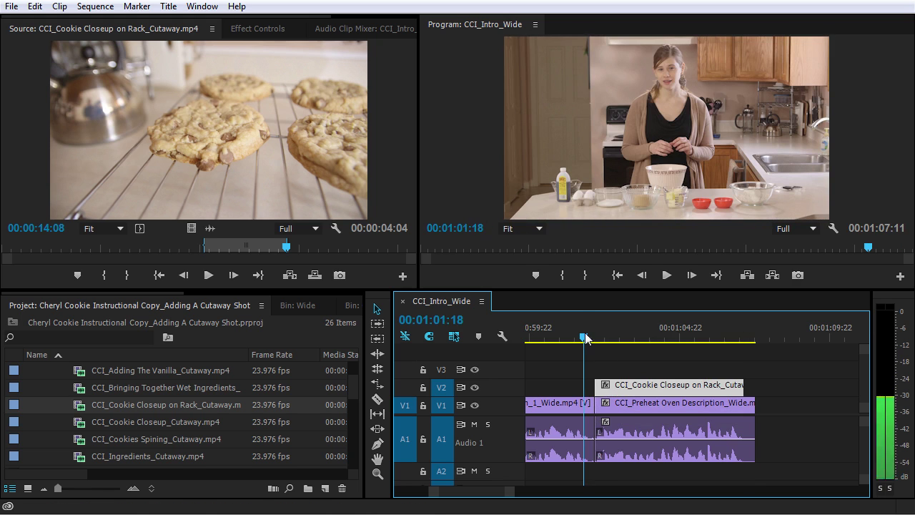
key(space)
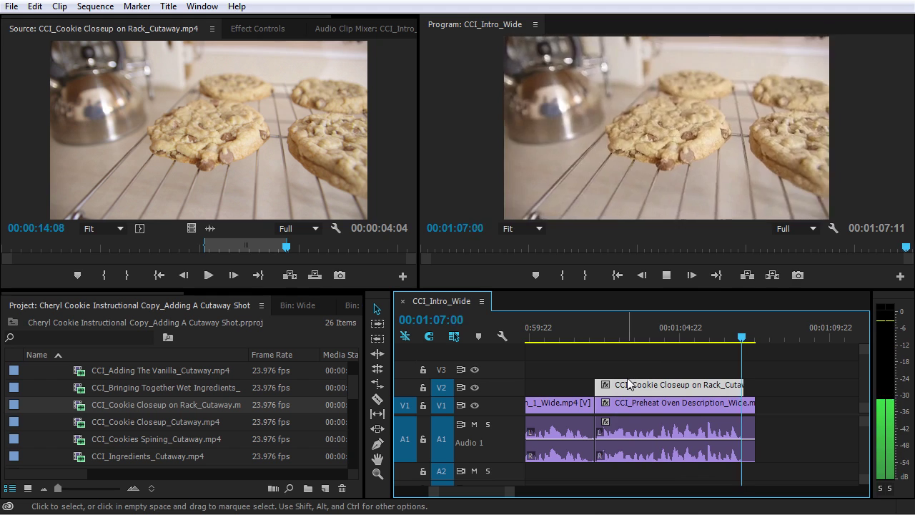
Move the rack cutaway's end to the end of the last wide clip, fill the gap at its start, and review the result.
mouse_move(739, 388)
mouse_down()
mouse_move(751, 388)
mouse_move(734, 392)
mouse_up()
drag(613, 390, 596, 390)
click(596, 336)
key(space)
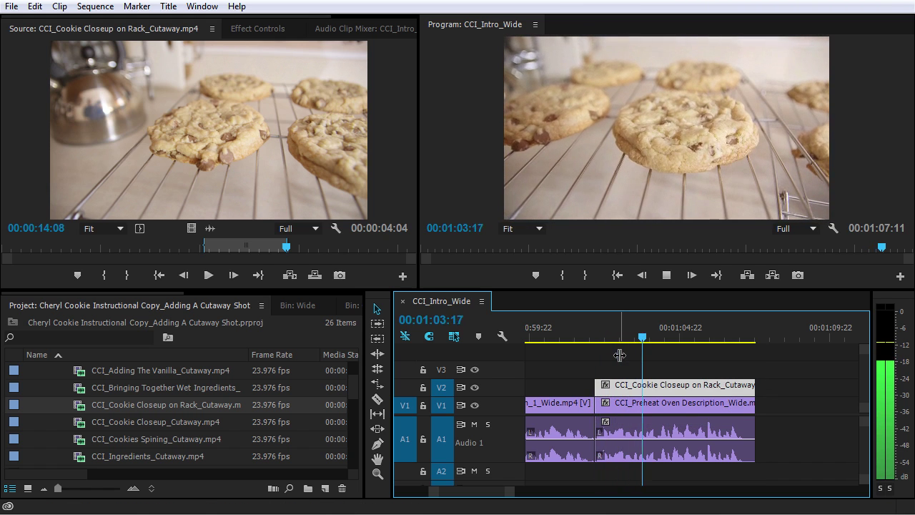
key(space)
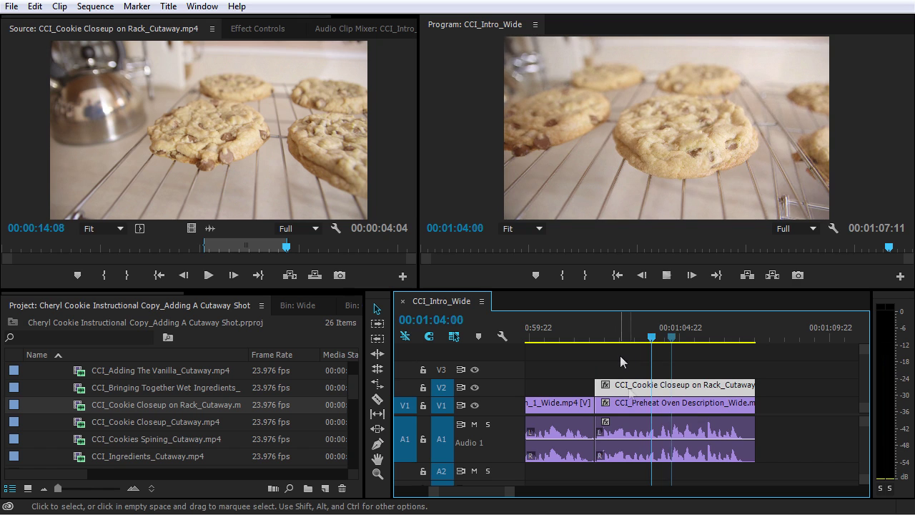
Open the placed rack cutaway as the source, slip its section to begin at about 00:00:14:10, and play it in the sequence.
double_click(654, 390)
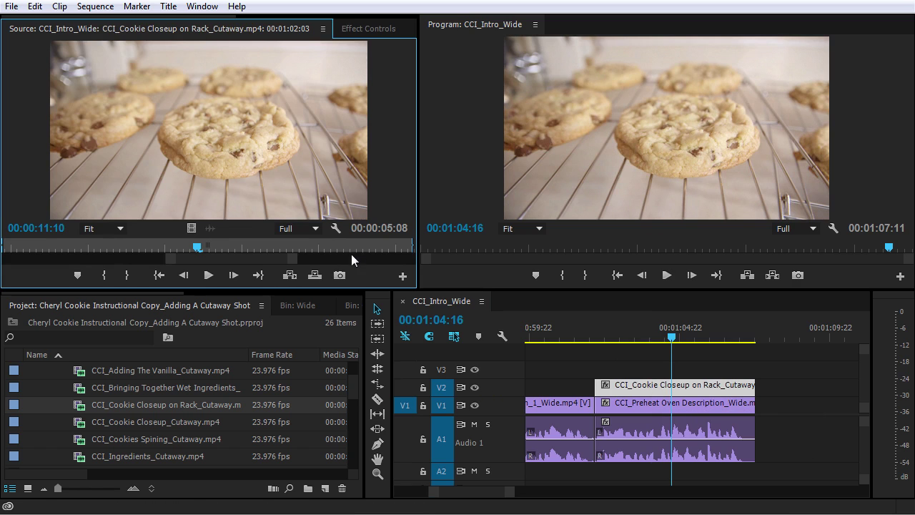
drag(290, 264, 457, 264)
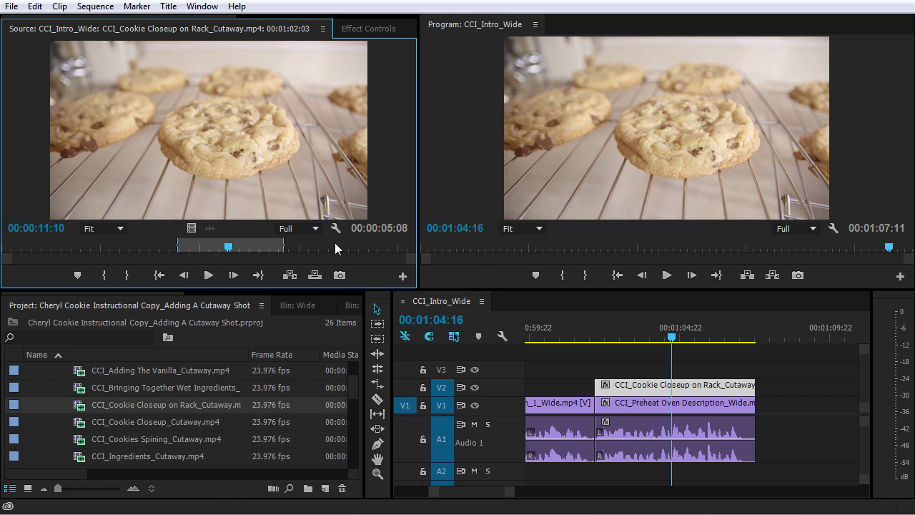
drag(300, 245, 271, 252)
drag(277, 247, 288, 246)
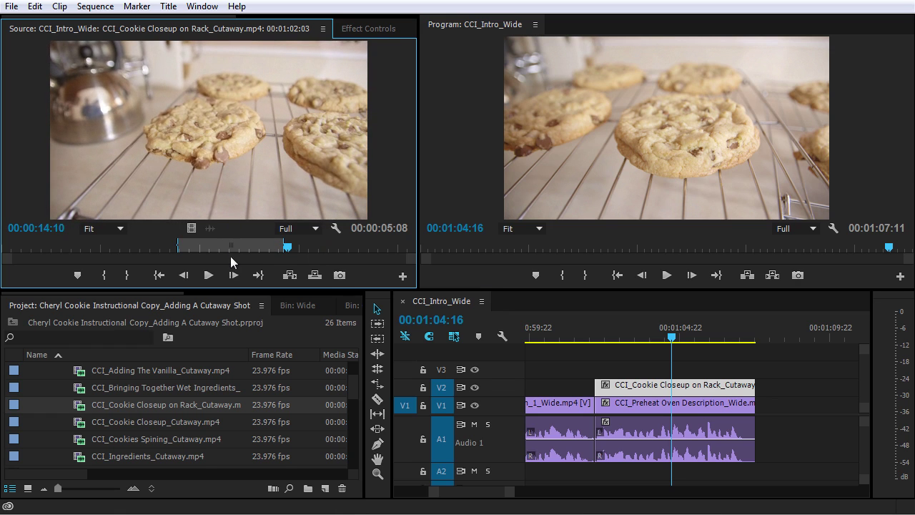
drag(229, 246, 337, 251)
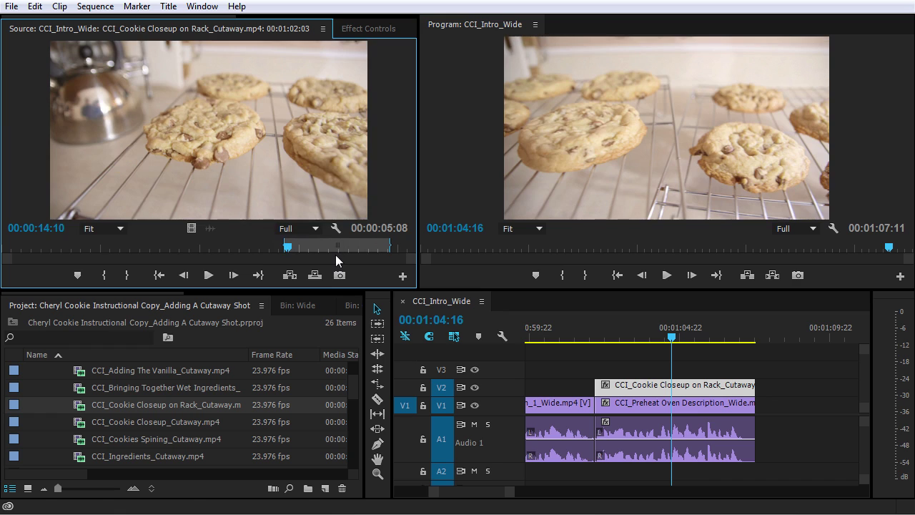
click(591, 335)
key(space)
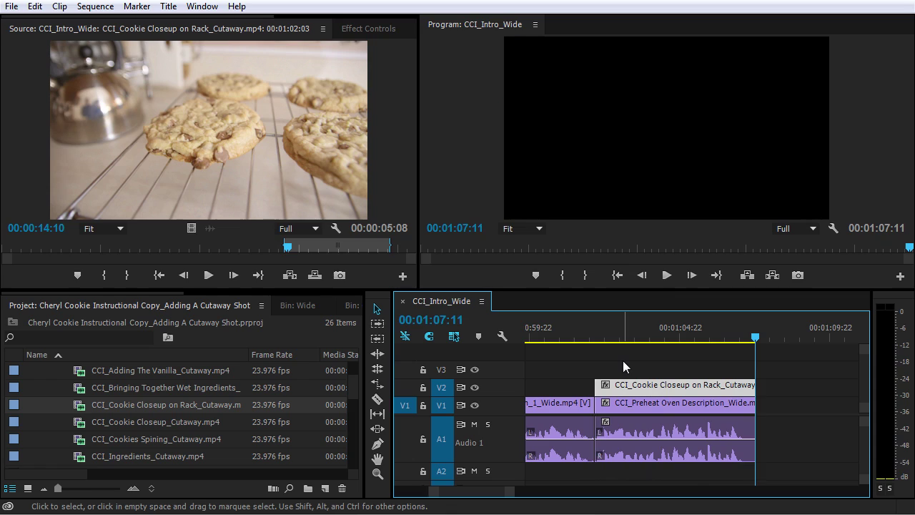
Check the remaining entries in the shot list, and play the whole sequence from its beginning.
click(594, 333)
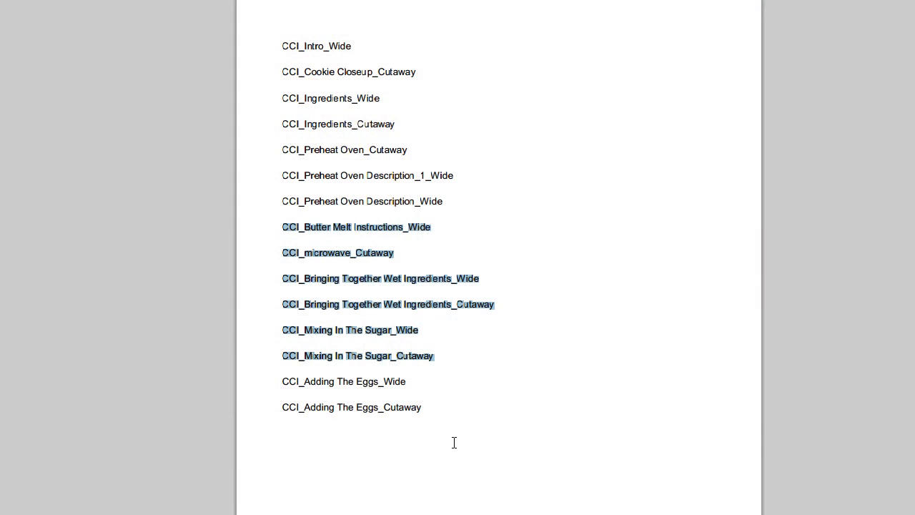
shift+click(429, 413)
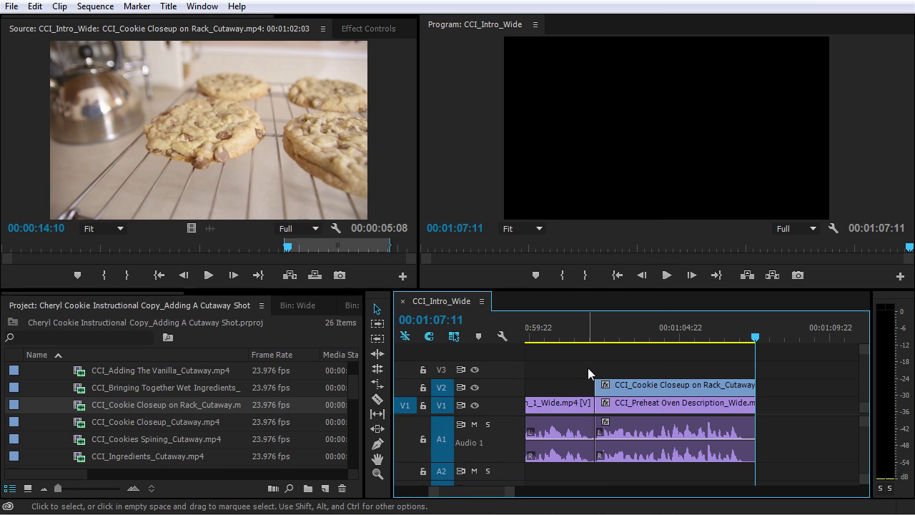
key(Home)
key(backslash)
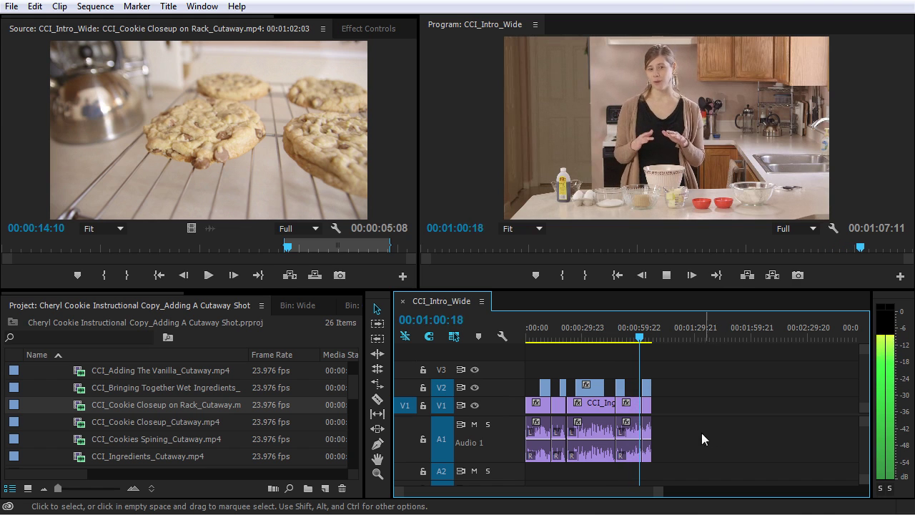
Examine and play across the cut from CCI_Preheat Oven Description_1_Wide to the cookie rack cutaway.
scroll(626, 386, up, 4)
scroll(626, 386, up, 3)
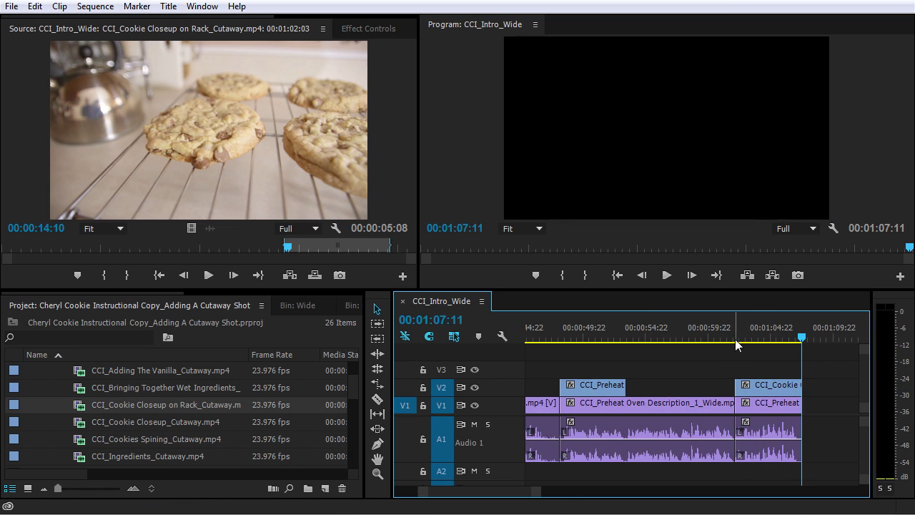
key(minus)
key(minus)
key(minus)
key(equal)
key(equal)
key(equal)
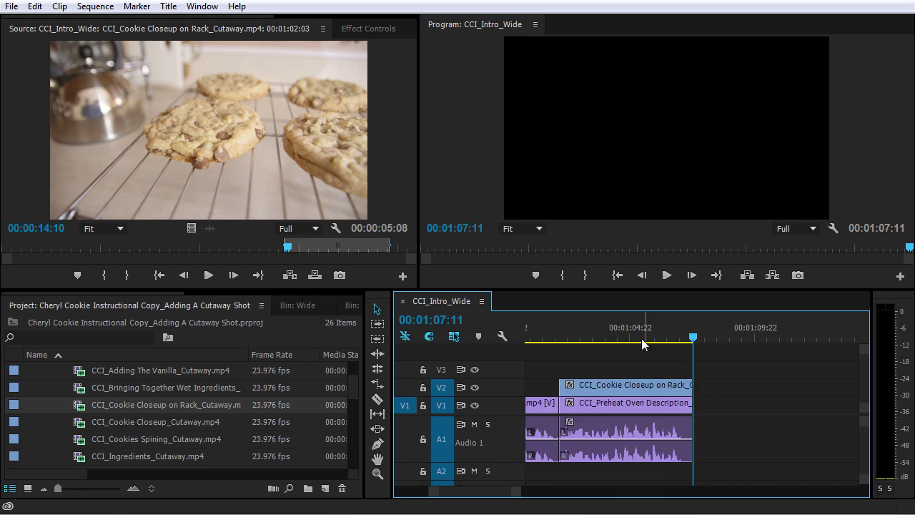
click(619, 336)
key(equal)
key(equal)
key(equal)
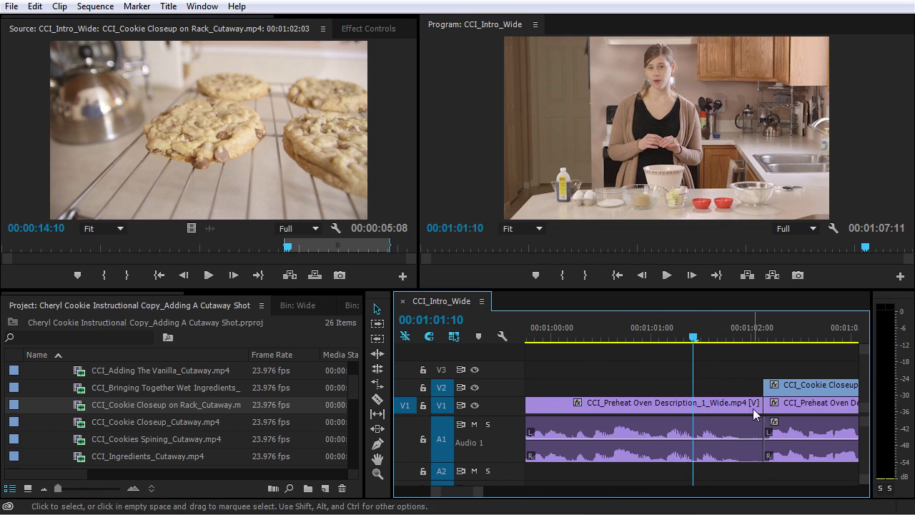
click(740, 406)
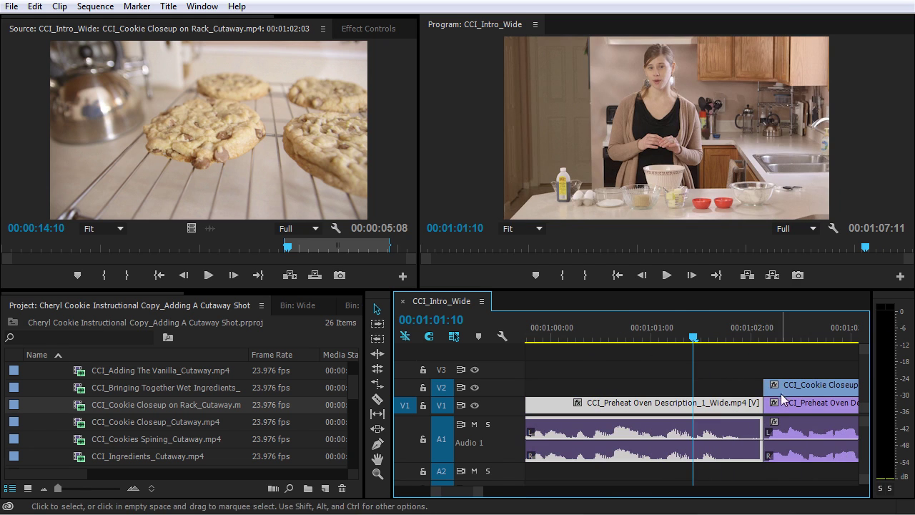
drag(711, 342, 587, 360)
key(space)
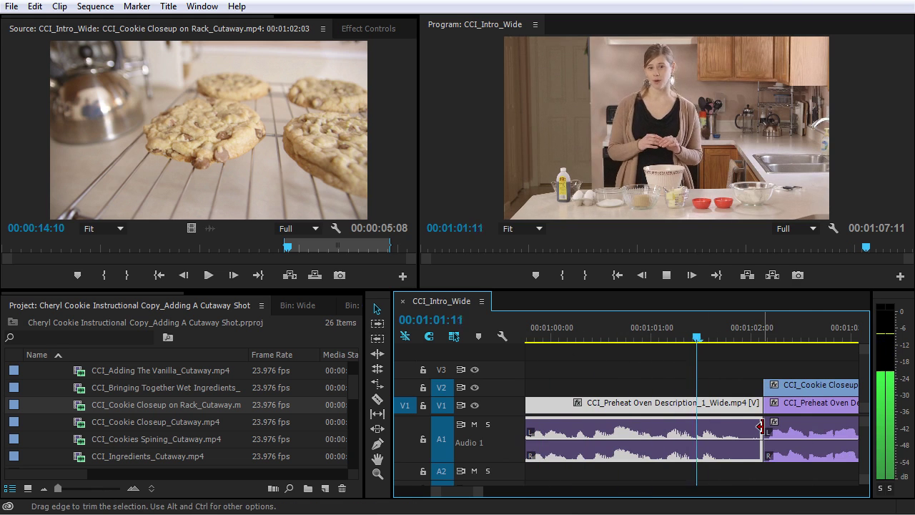
key(space)
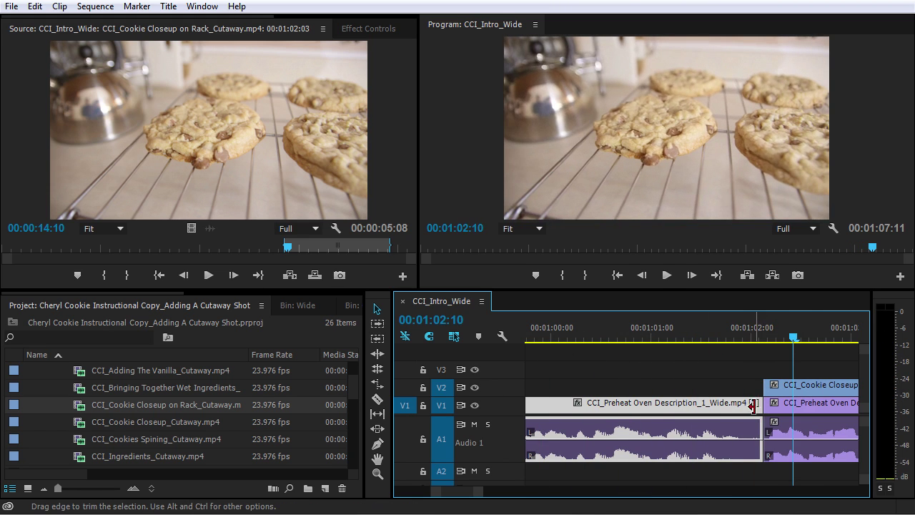
Ripple-extend the end of CCI_Preheat Oven Description_1_Wide by 7 frames to 00:01:02:10, and play from before the cut through the rack cutaway.
click(754, 405)
drag(755, 405, 791, 407)
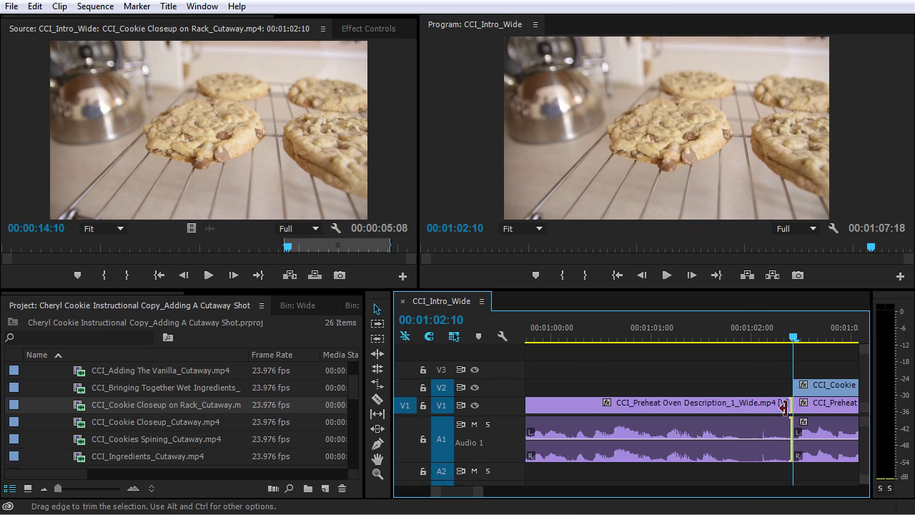
click(706, 336)
key(space)
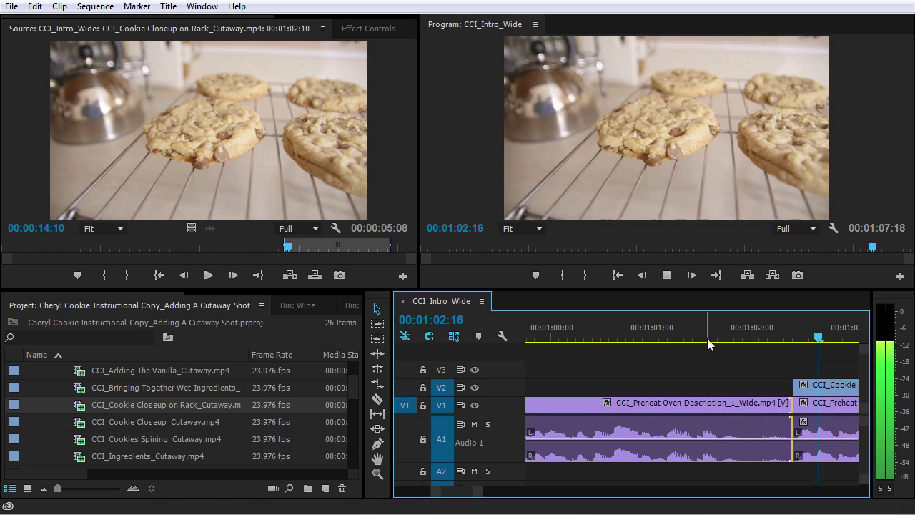
key(minus)
mouse_move(555, 337)
mouse_down()
mouse_move(593, 338)
mouse_move(557, 340)
mouse_up()
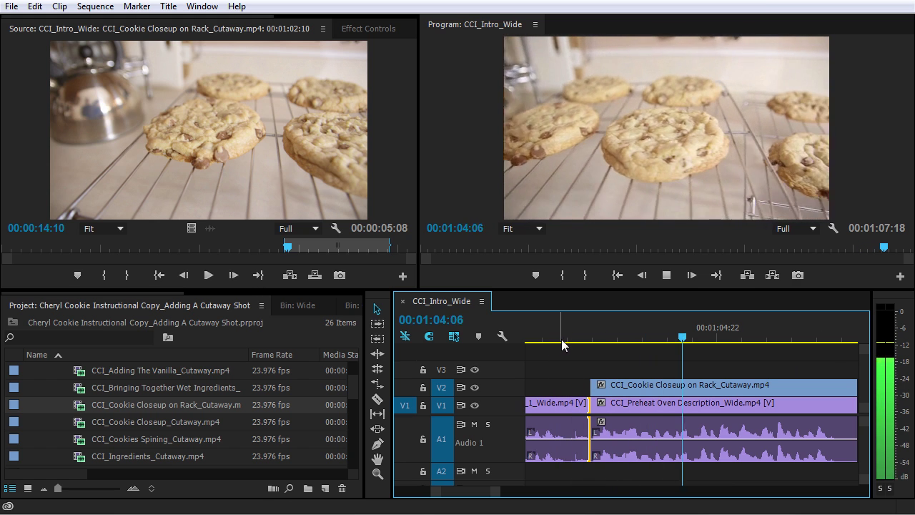
key(minus)
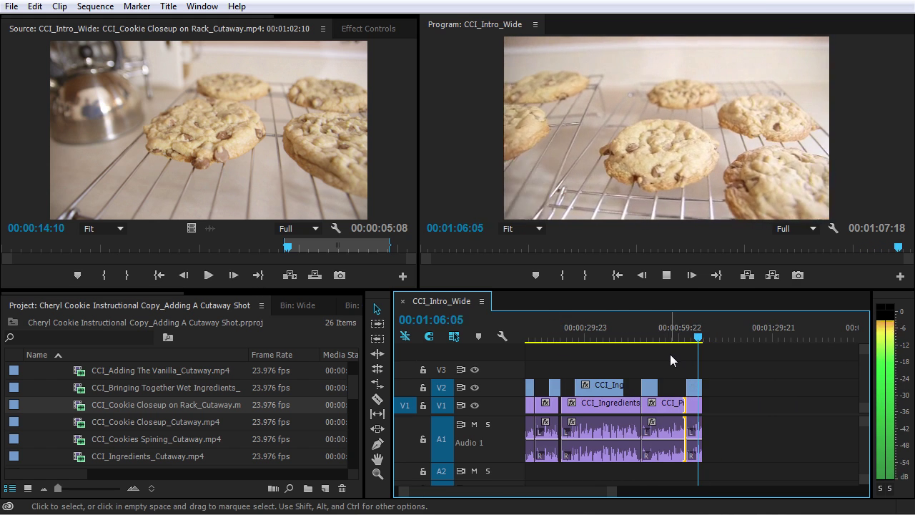